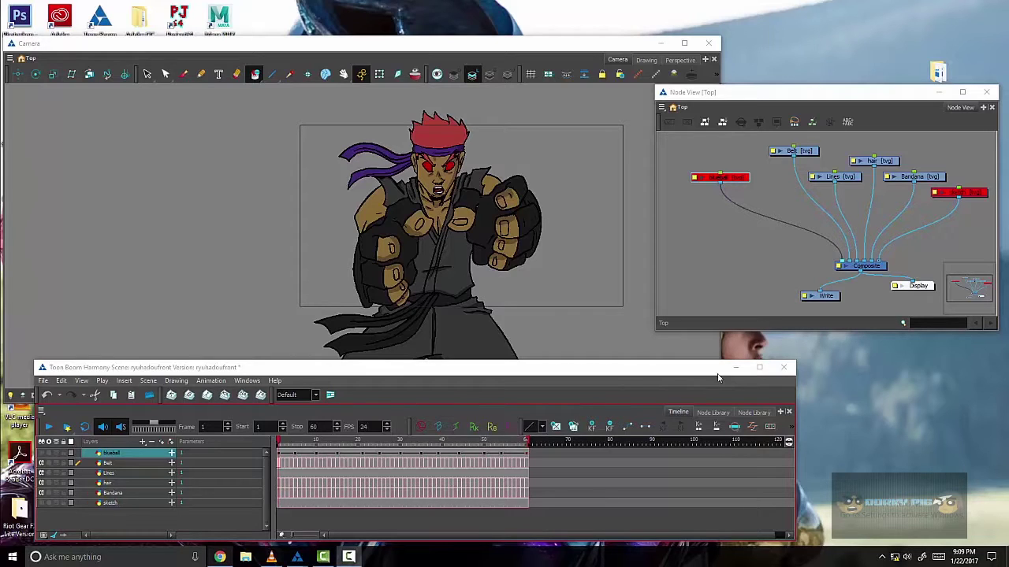
Move the Camera window up and left and bring the Node View to the front
click(710, 285)
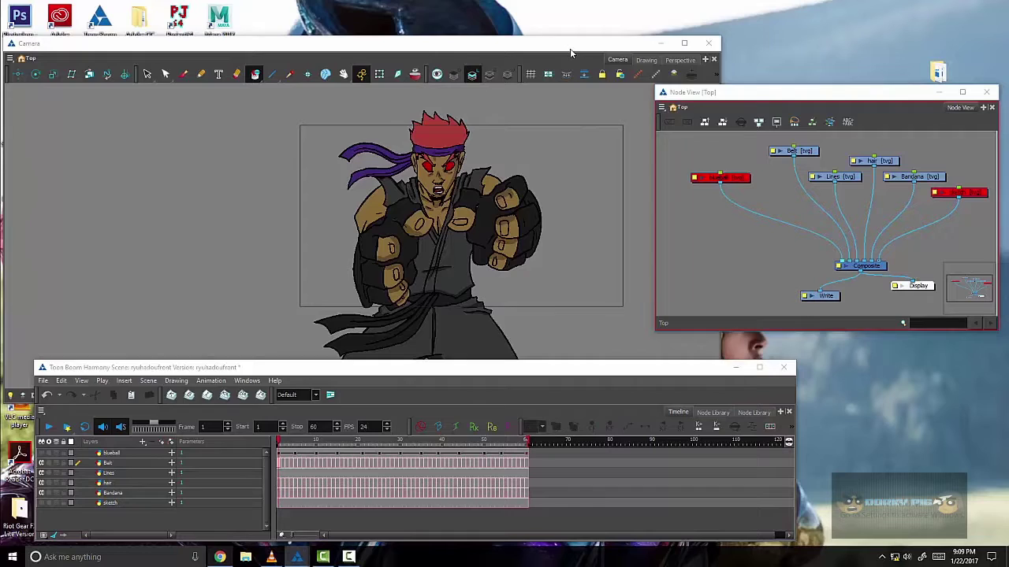
drag(567, 49, 594, 33)
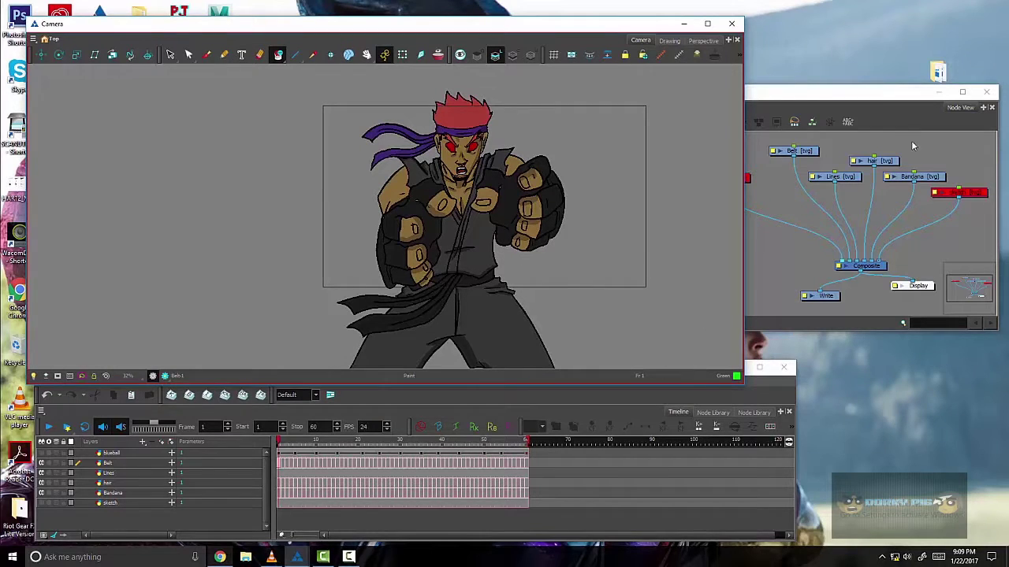
mouse_move(880, 103)
mouse_down()
mouse_move(869, 124)
mouse_move(867, 109)
mouse_move(881, 100)
mouse_up()
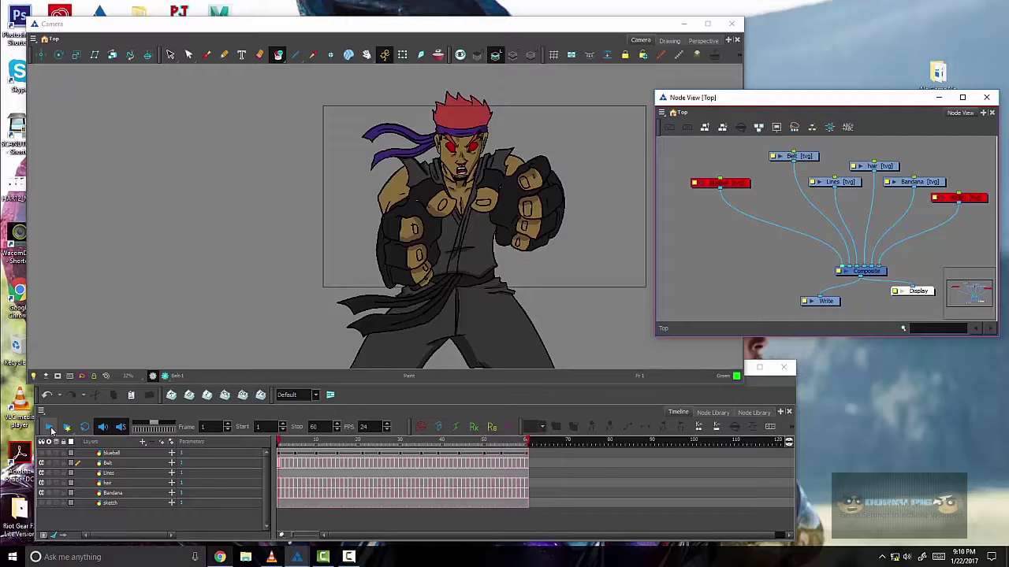
Preview the animation, then enable the disabled red blueball fireball node
click(48, 429)
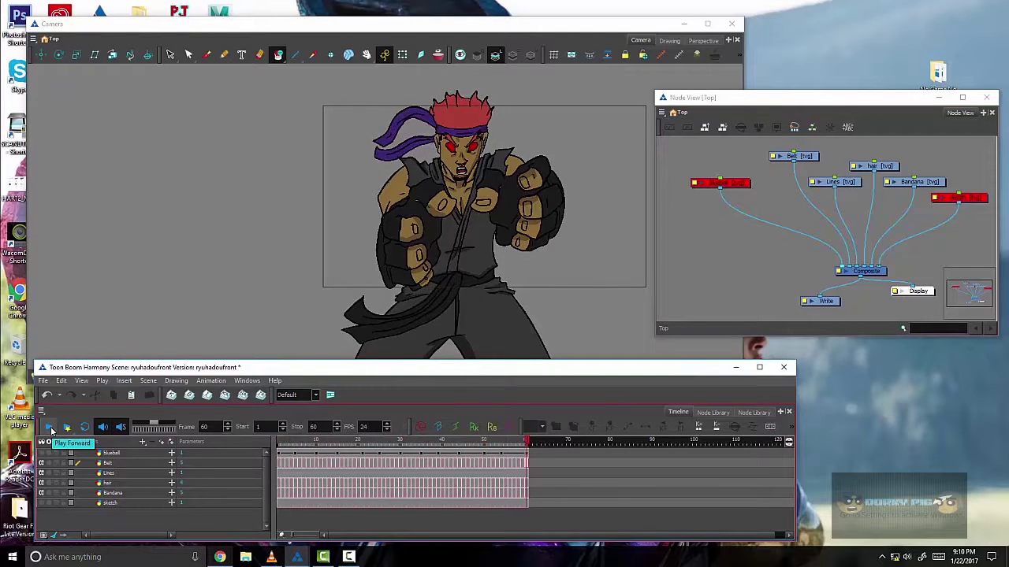
click(278, 443)
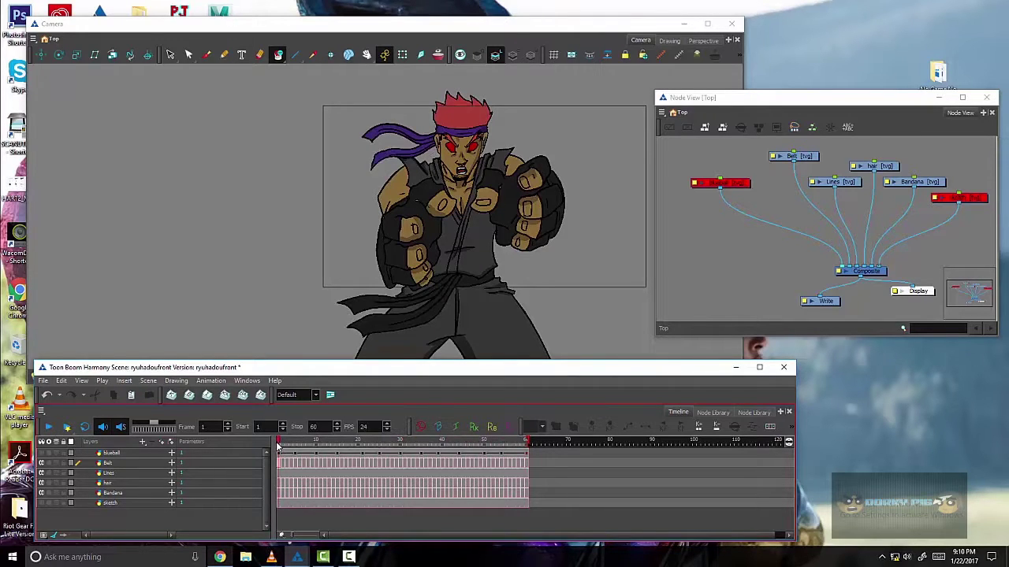
click(741, 186)
drag(741, 186, 746, 188)
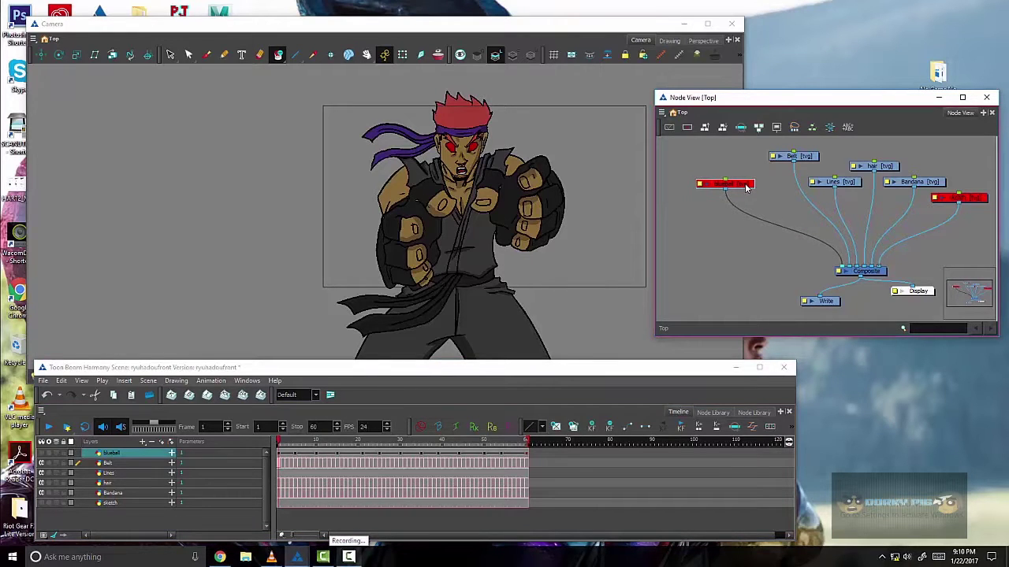
key(d)
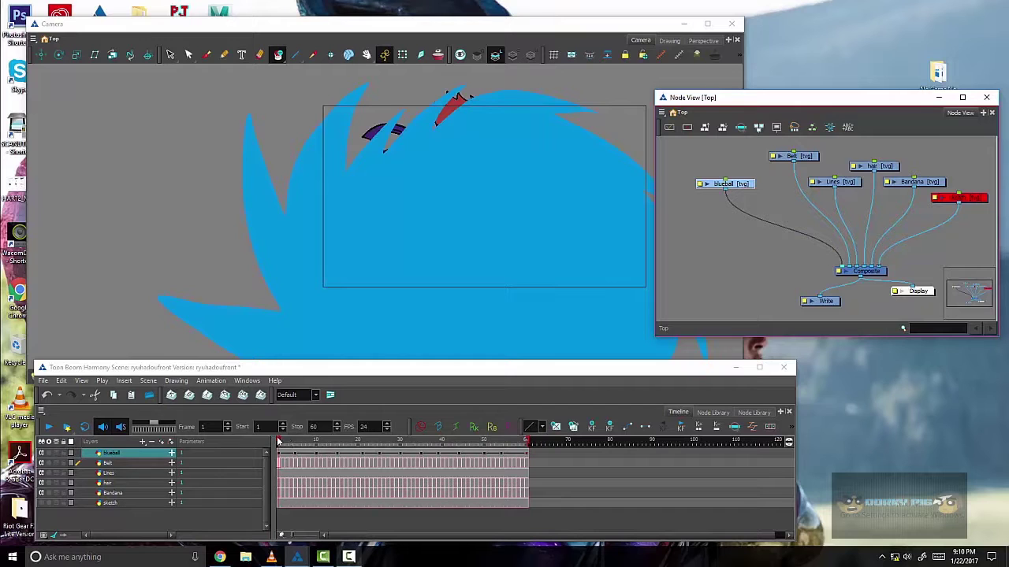
Replay the animation with the blue fireball visible and return to frame 1
click(48, 427)
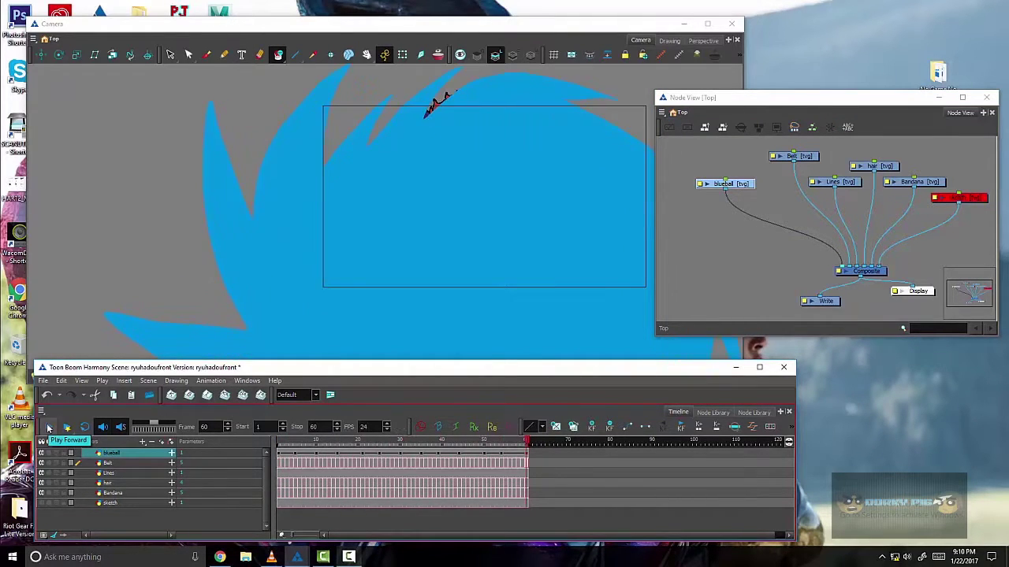
click(284, 443)
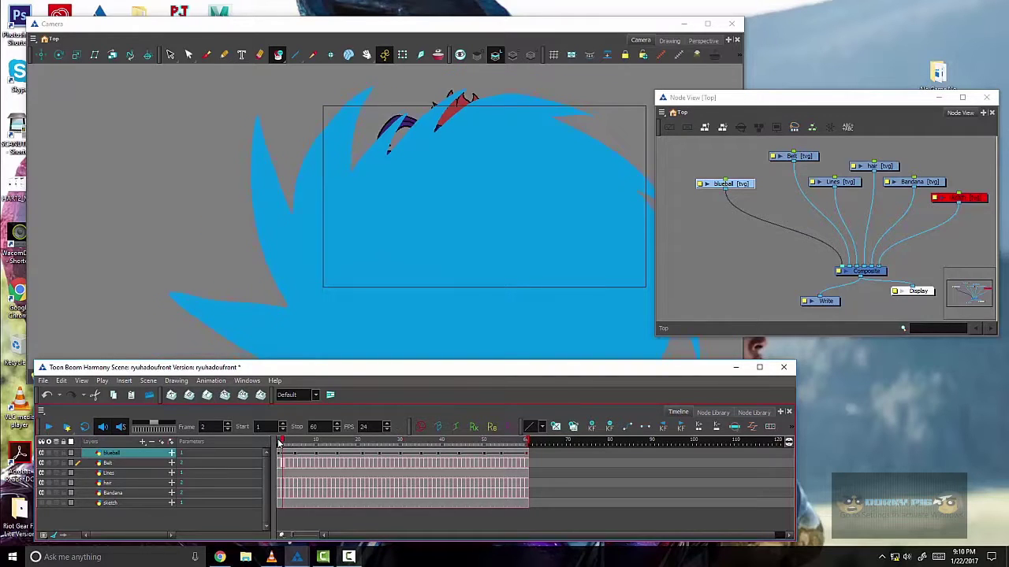
click(279, 443)
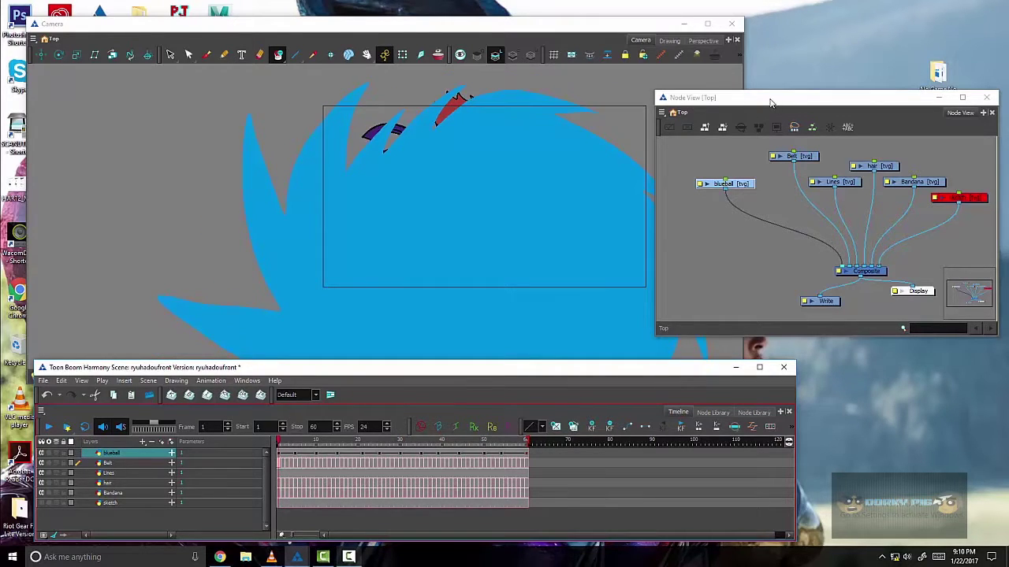
drag(770, 102, 770, 103)
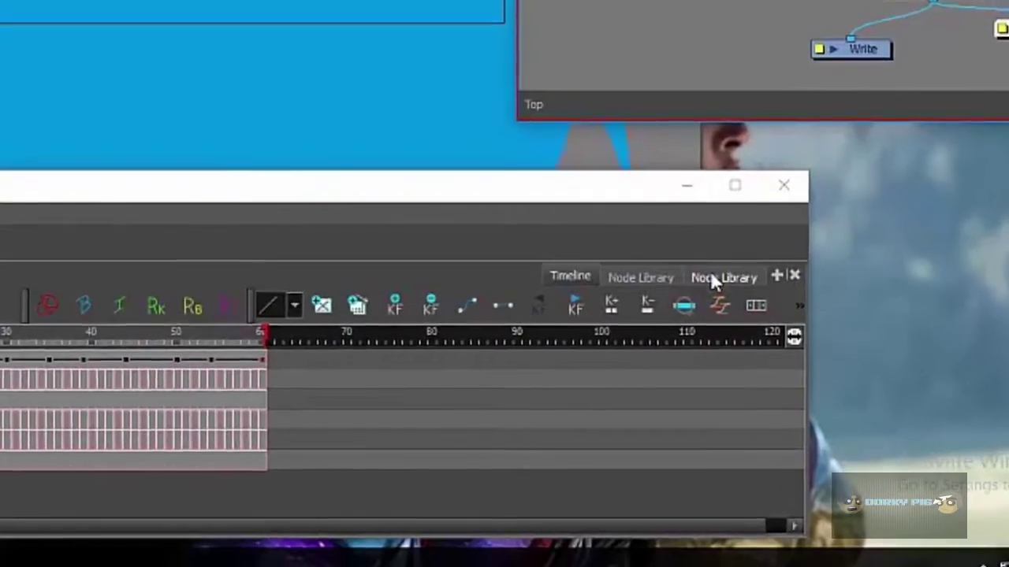
In the Node Library filtered by 'trans', select the Transparency node under Favorites
click(712, 277)
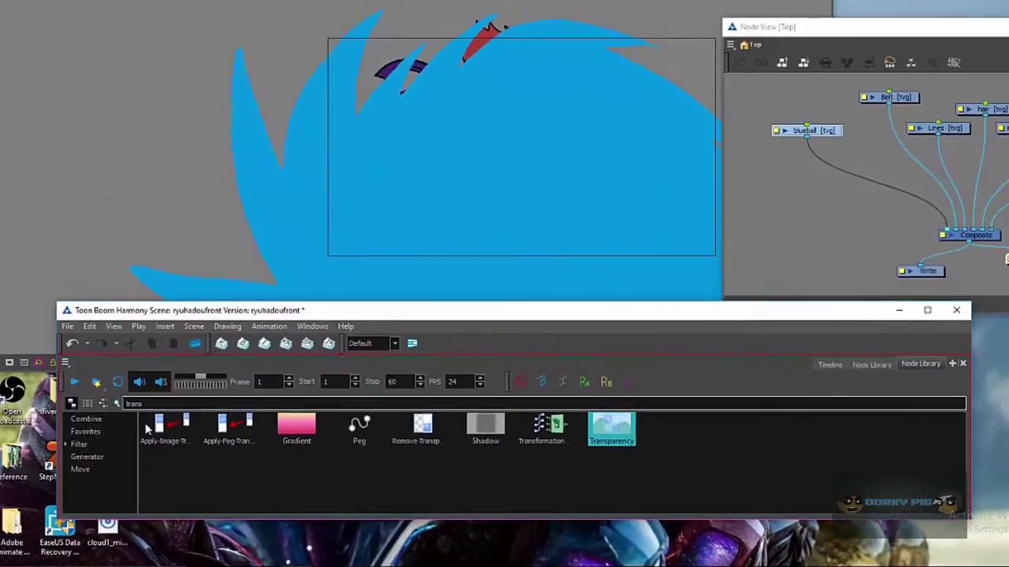
click(79, 443)
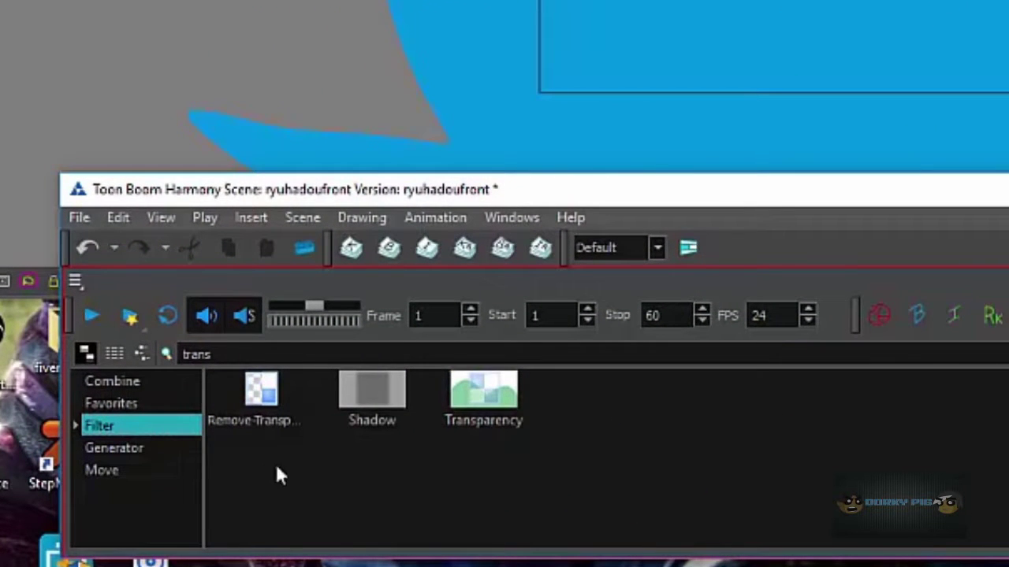
click(149, 404)
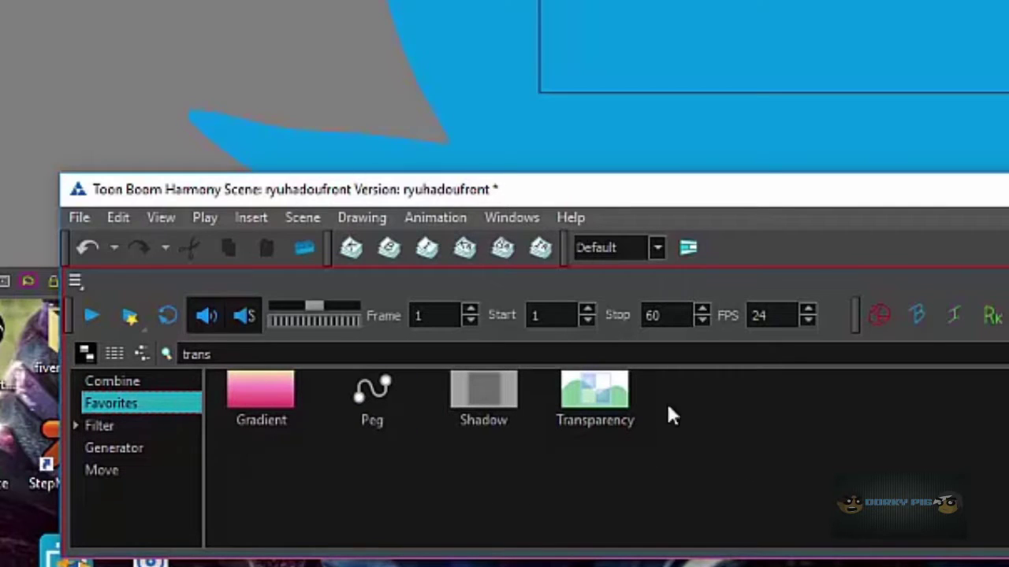
click(595, 398)
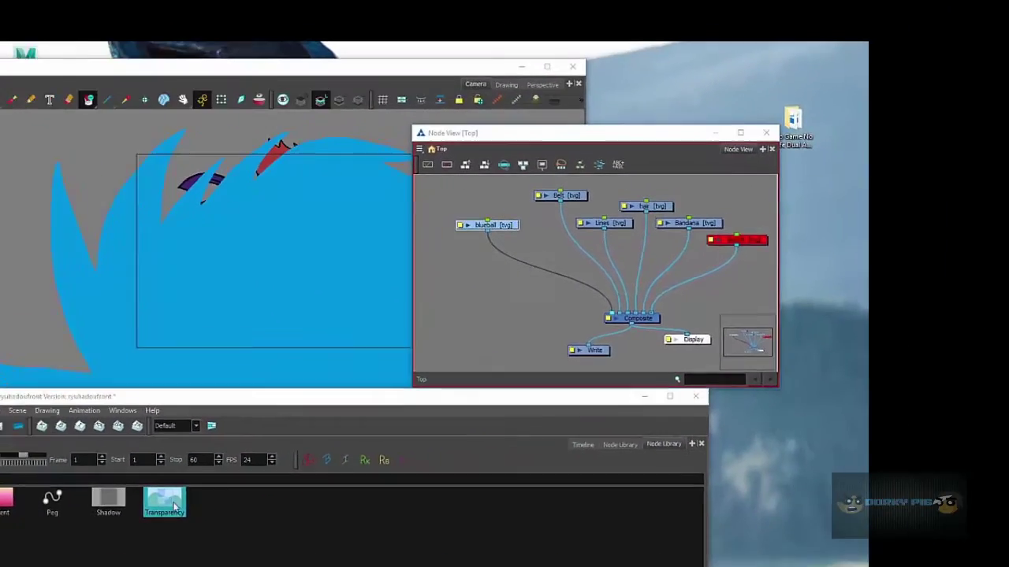
Place a Transparency node in the Node View left of the Composite and rearrange both nodes
drag(175, 507, 423, 365)
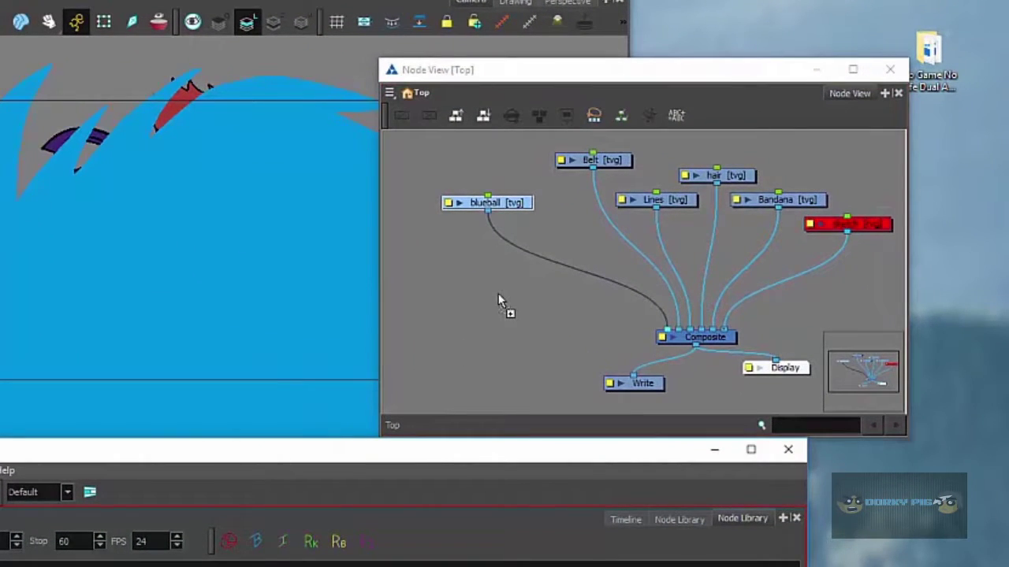
drag(498, 298, 498, 298)
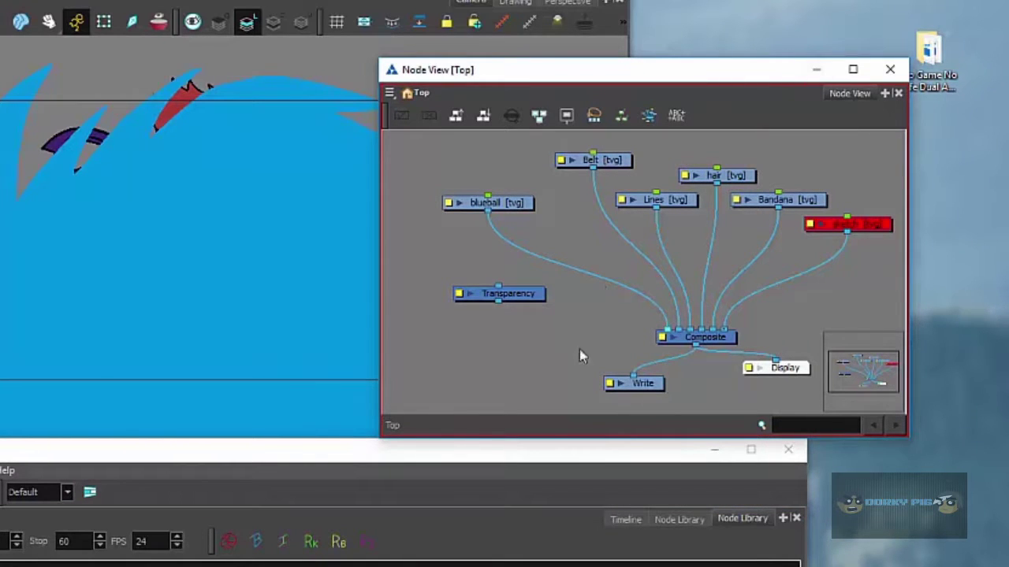
click(718, 343)
mouse_move(718, 343)
mouse_down()
mouse_move(719, 369)
mouse_move(708, 326)
mouse_up()
drag(786, 374, 796, 386)
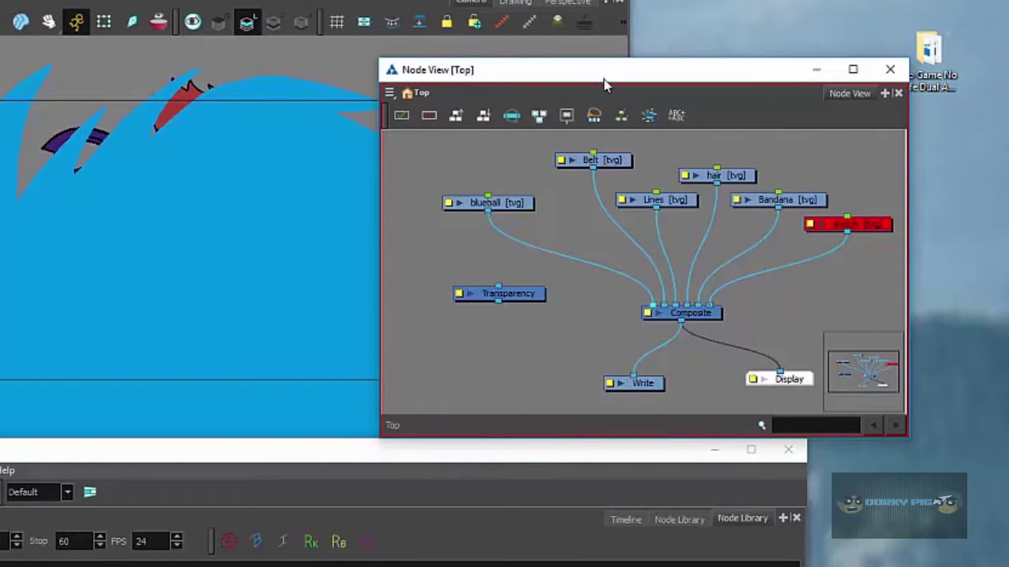
drag(597, 76, 664, 80)
drag(579, 305, 713, 313)
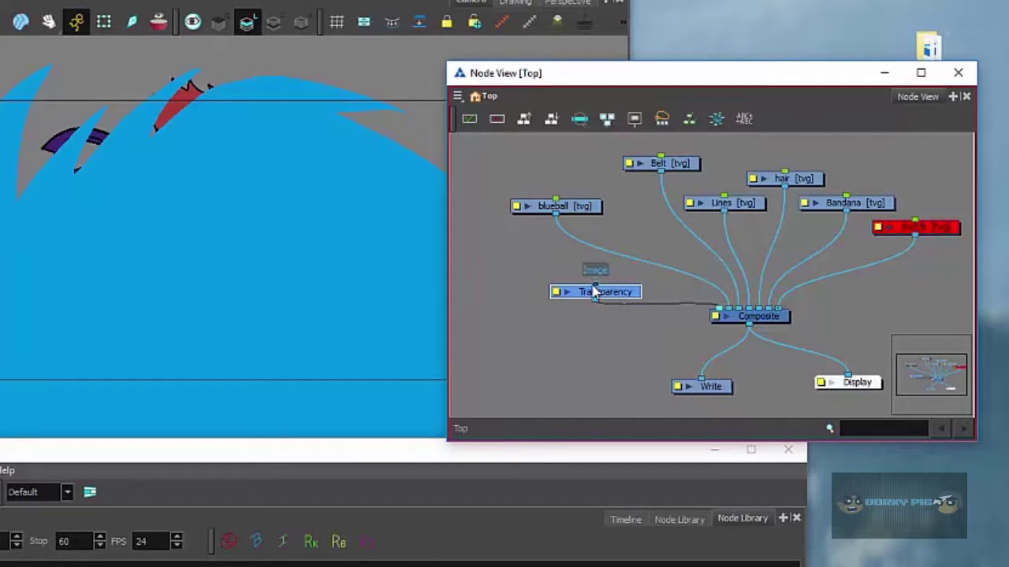
Connect the blueball node's output to the Transparency node's Image input
drag(595, 290, 555, 215)
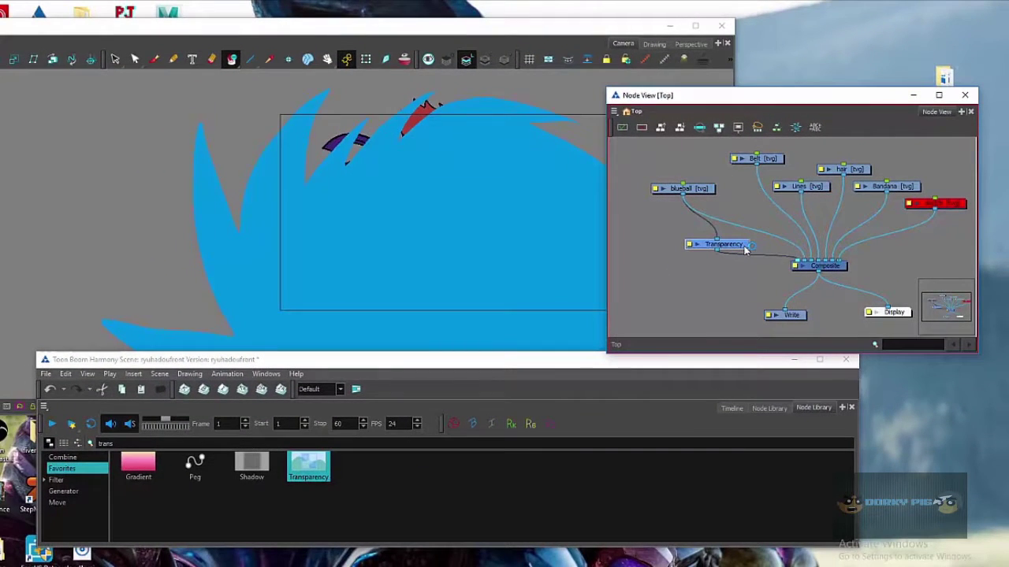
Toggle the Camera view's render preview on and off to check the composite
click(158, 339)
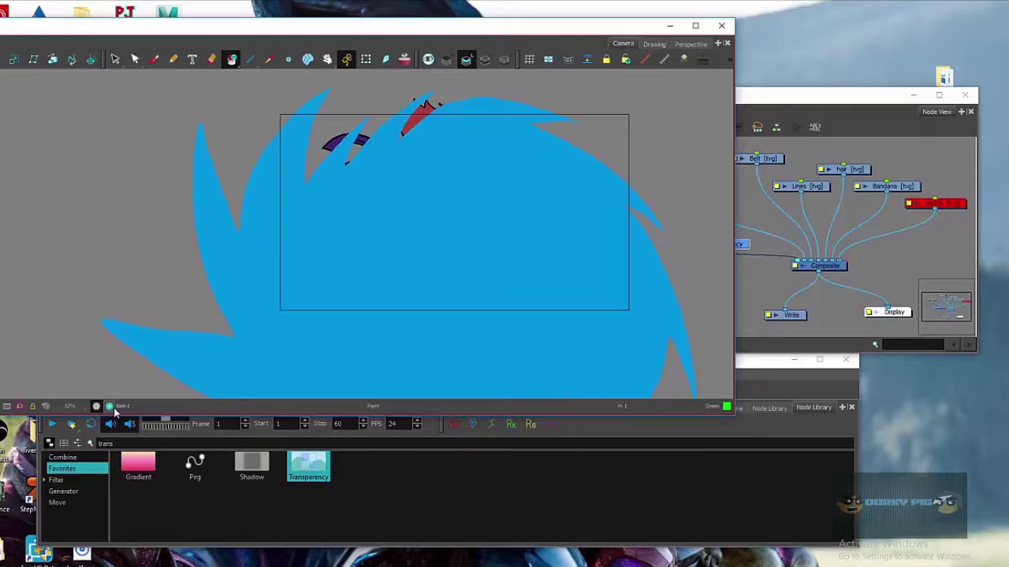
click(110, 407)
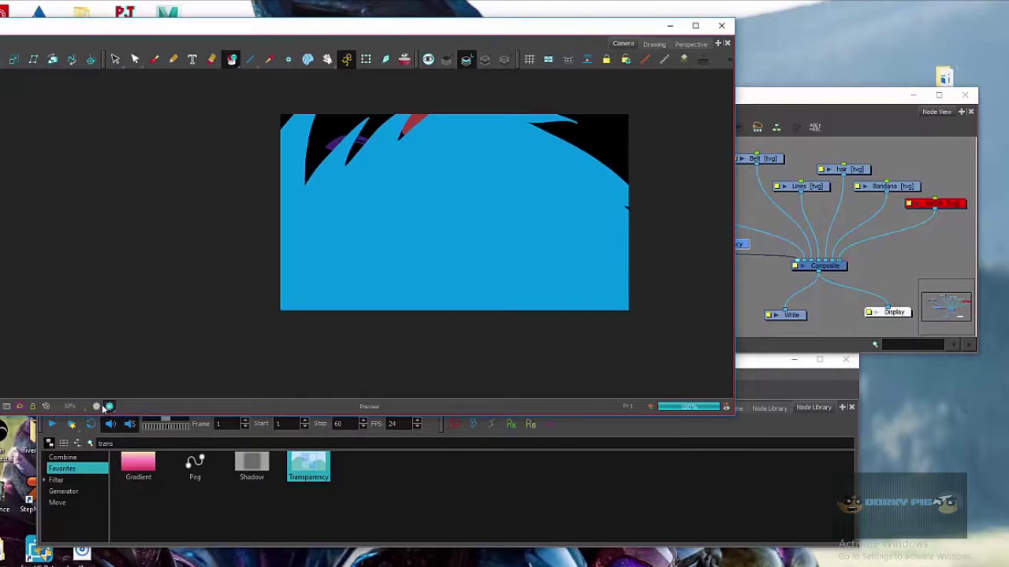
click(101, 406)
click(745, 275)
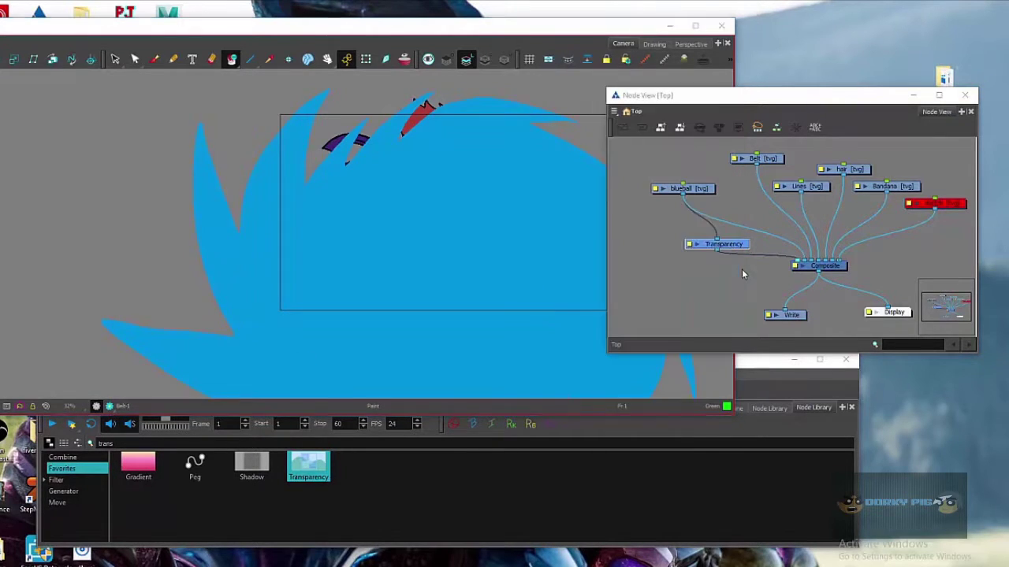
Set the Transparency node's transparency value to 50 in its Layer Properties
double_click(693, 246)
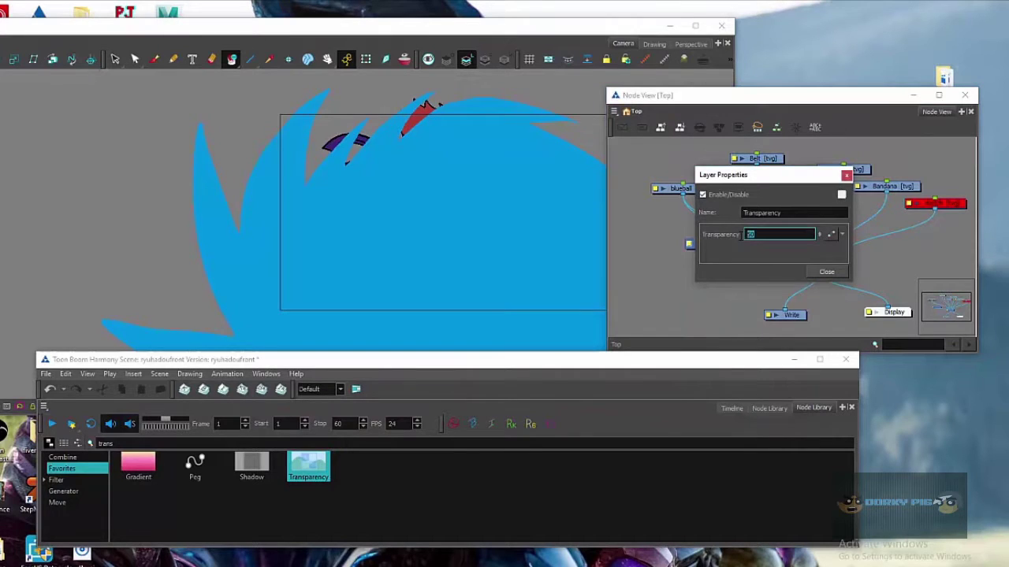
click(817, 275)
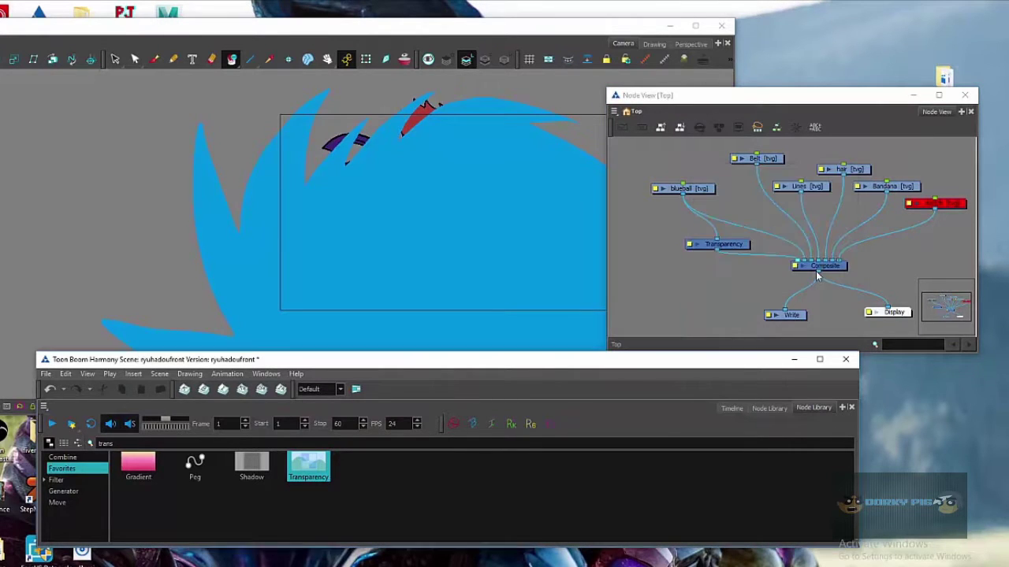
click(745, 247)
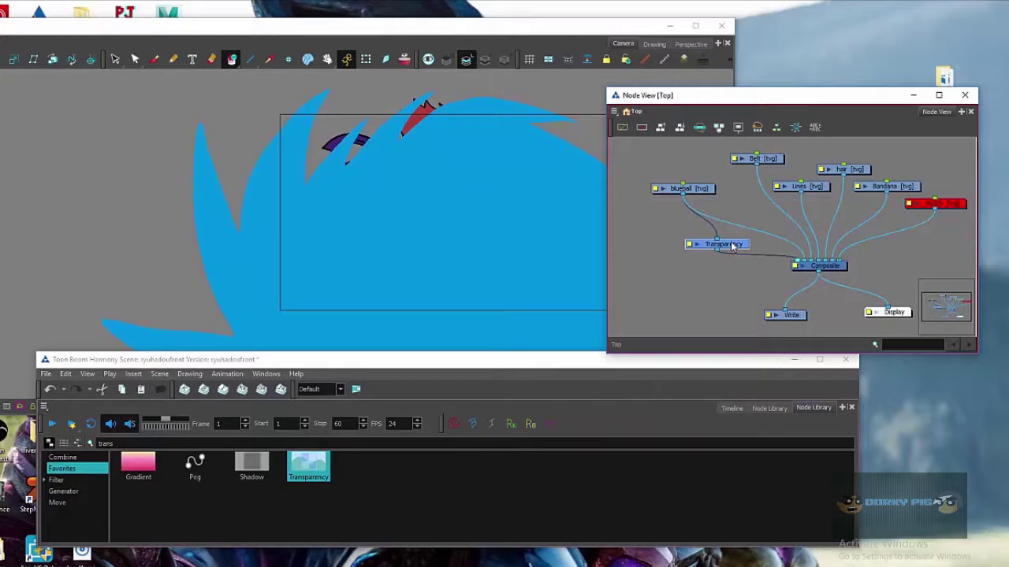
double_click(692, 245)
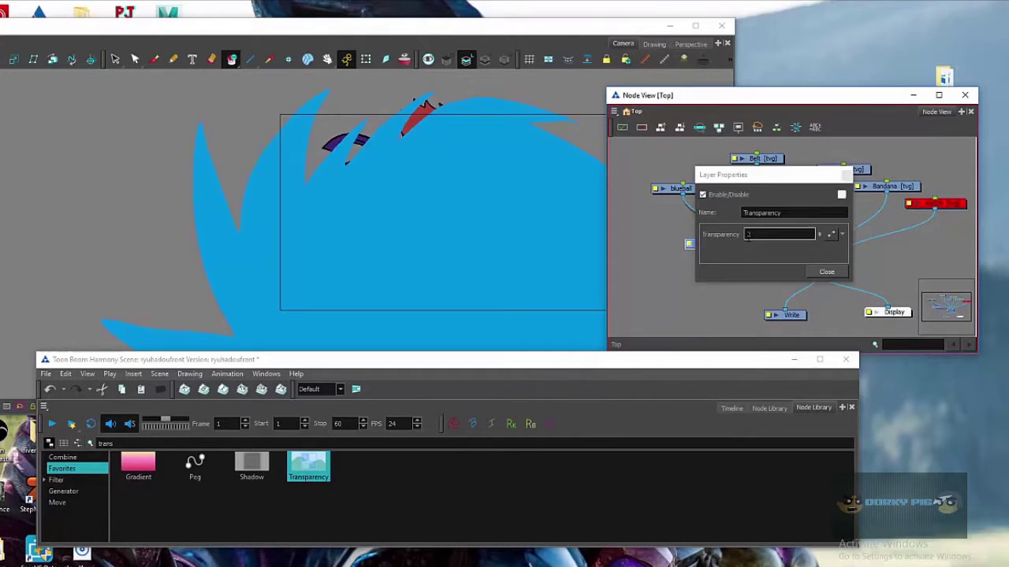
text(50)
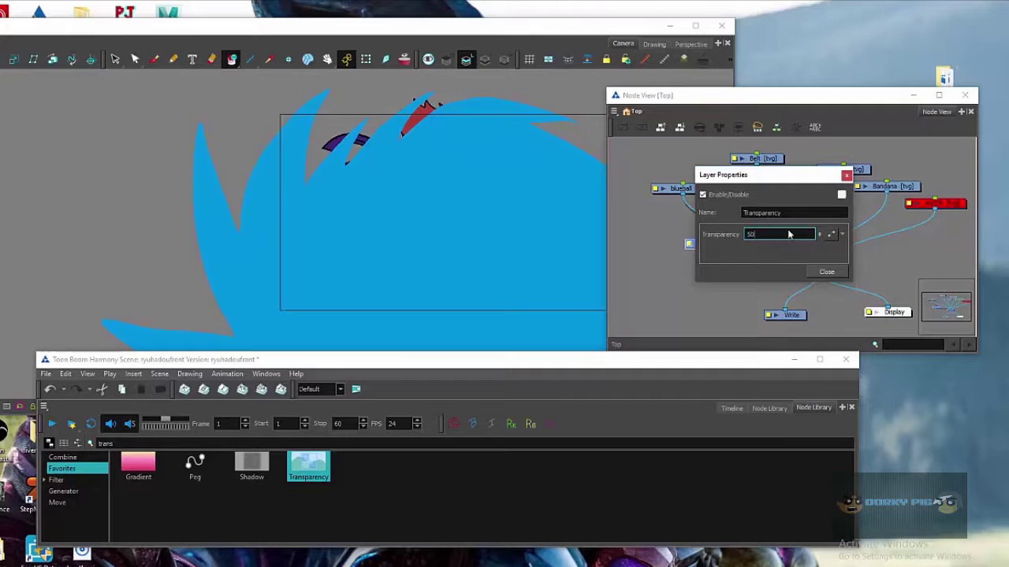
click(820, 274)
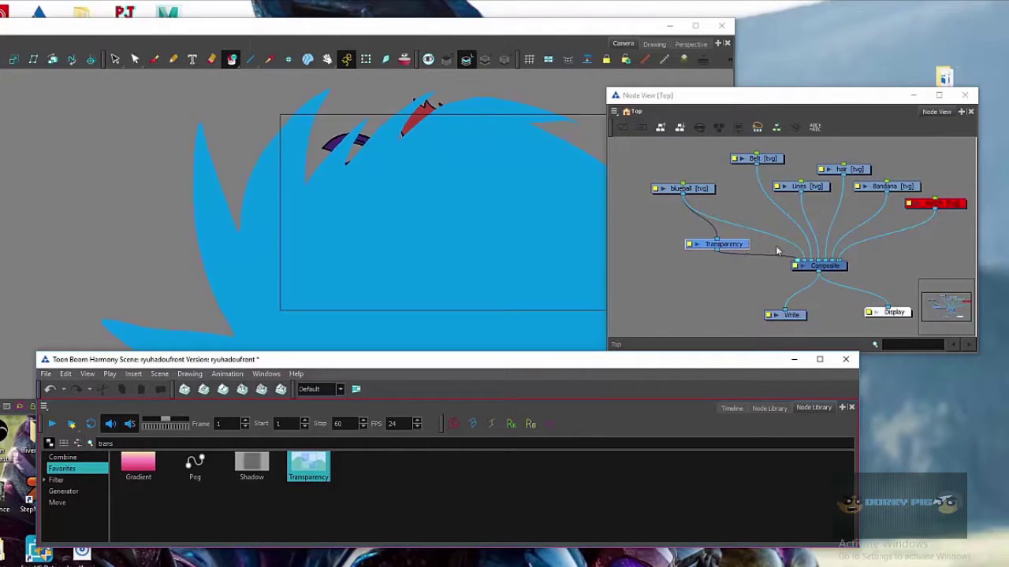
Wire the Transparency node's output into the Composite node
click(805, 265)
drag(805, 265, 723, 251)
click(736, 247)
drag(684, 198, 760, 232)
Play the animation and toggle Render View to check the semi-transparent fireball
click(242, 334)
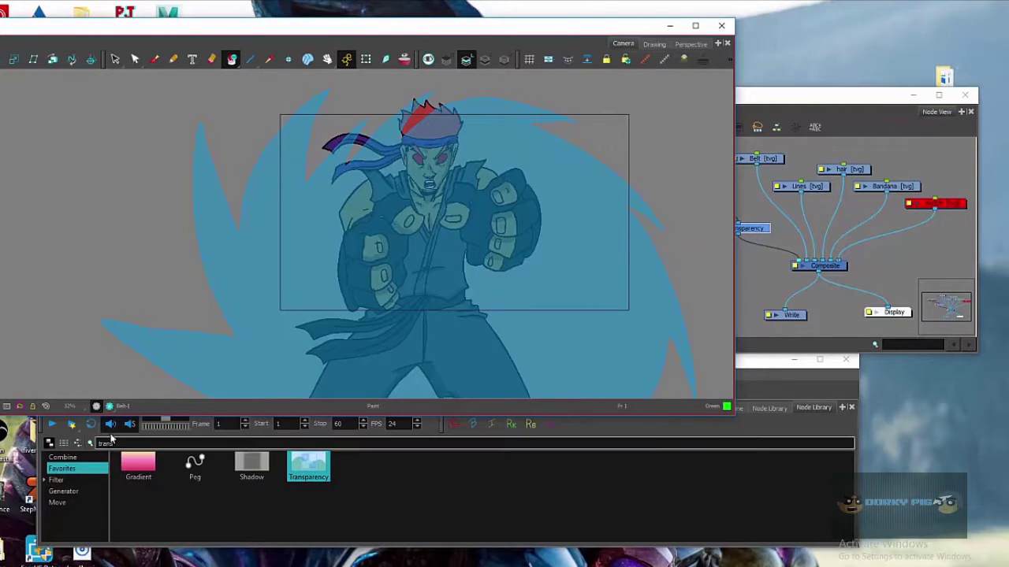
click(52, 424)
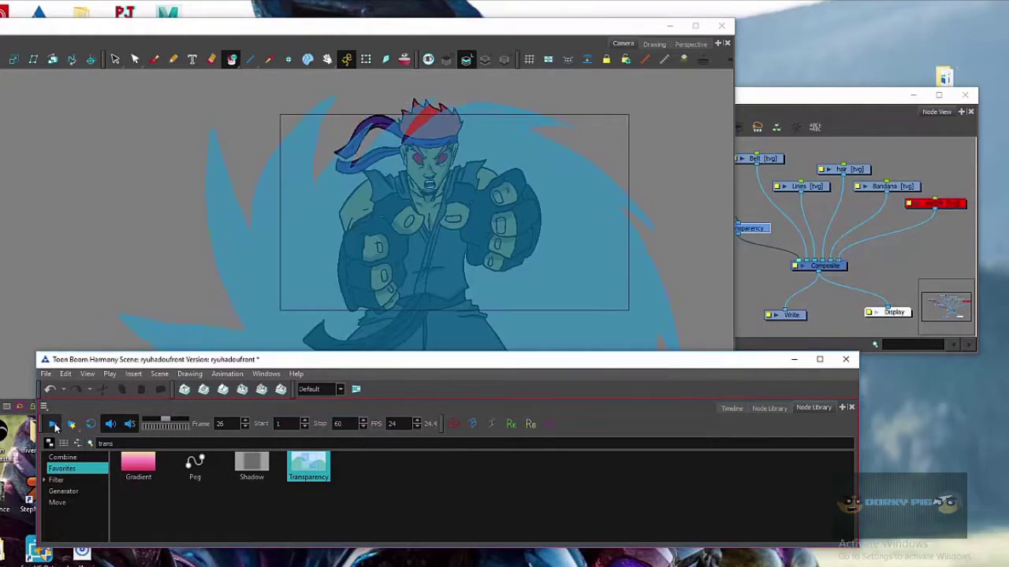
click(53, 424)
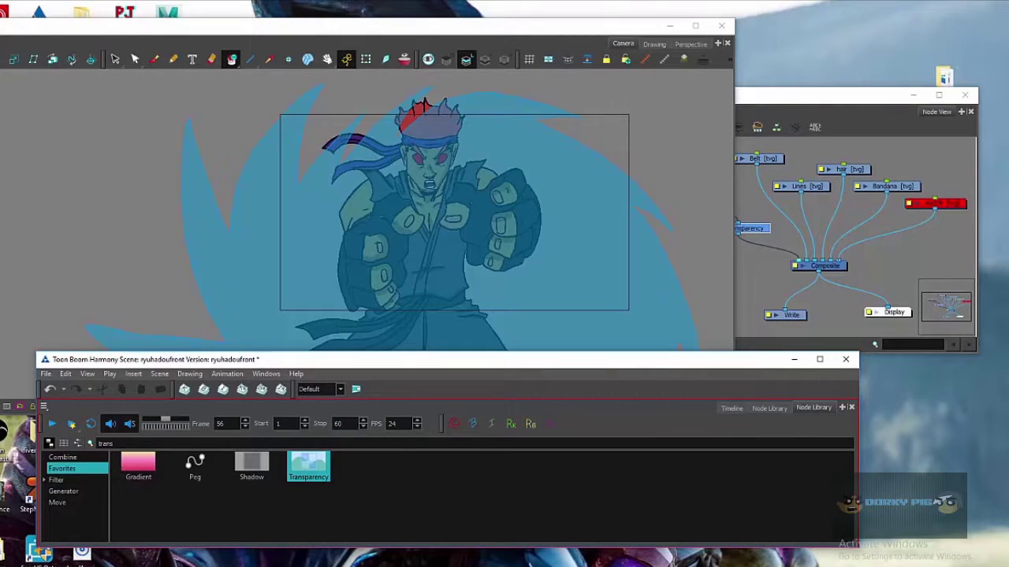
click(212, 43)
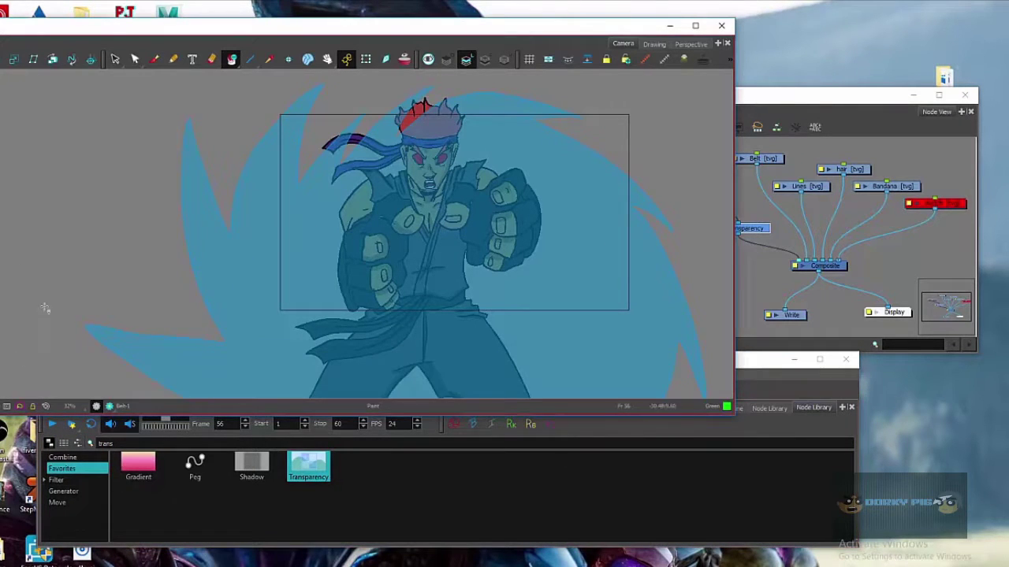
click(97, 408)
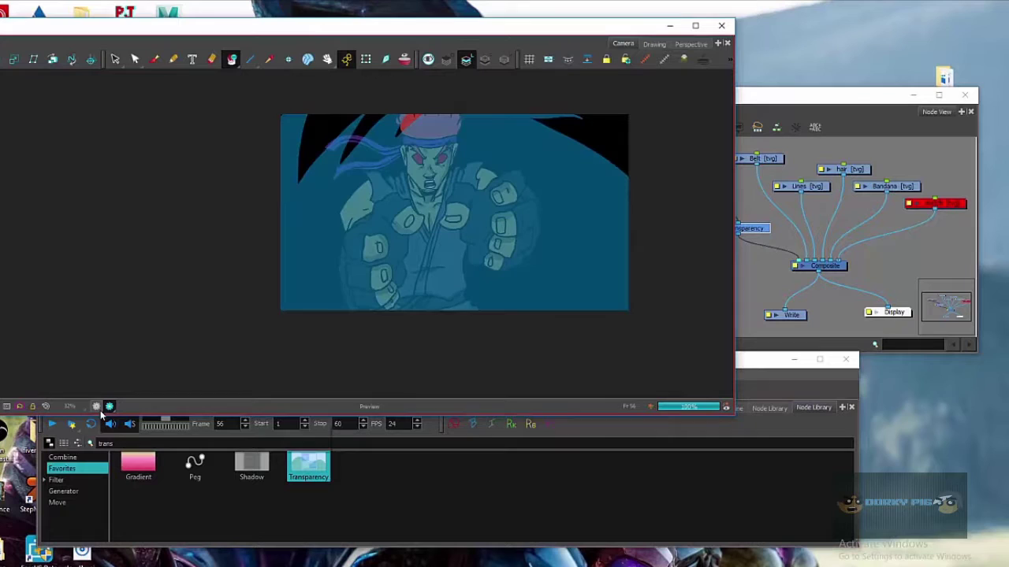
click(97, 406)
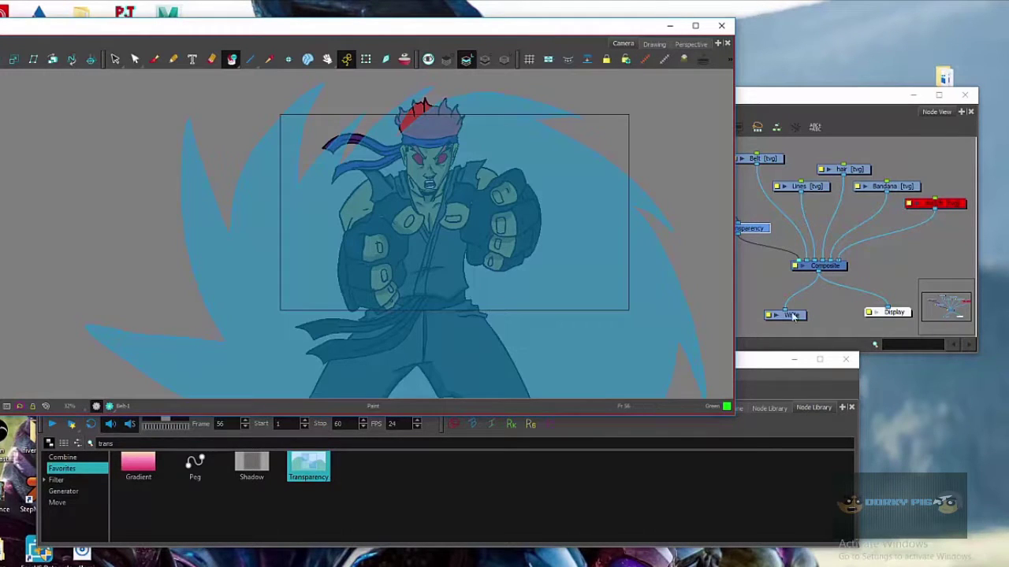
click(856, 88)
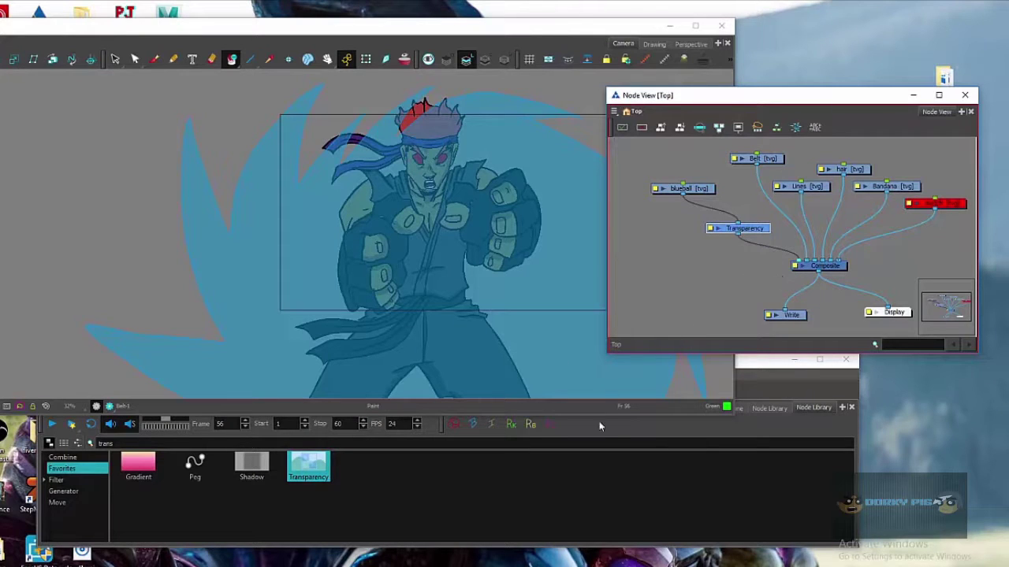
Add a Glow node from the Favorites library and connect its output to the Composite
click(768, 391)
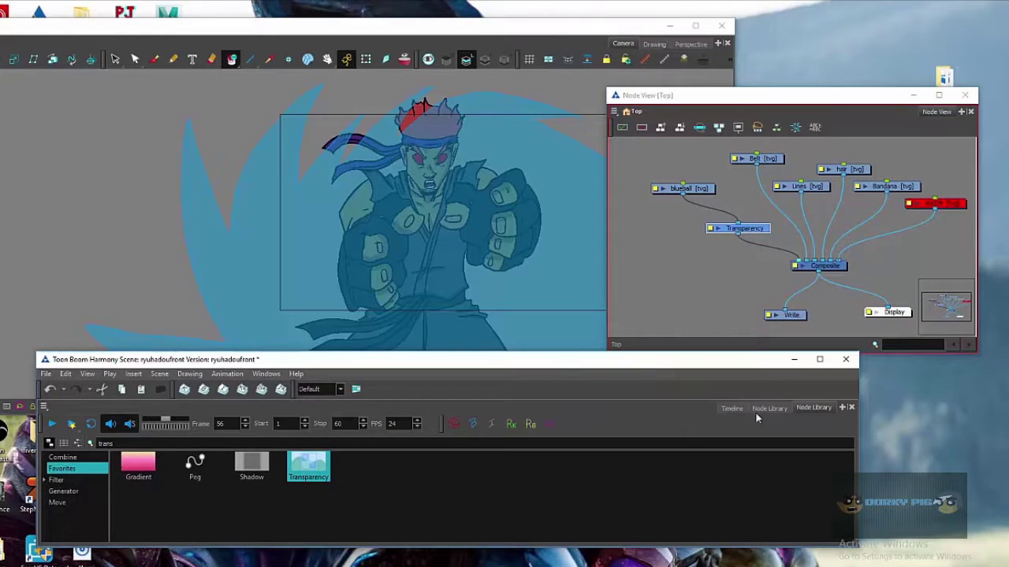
click(761, 408)
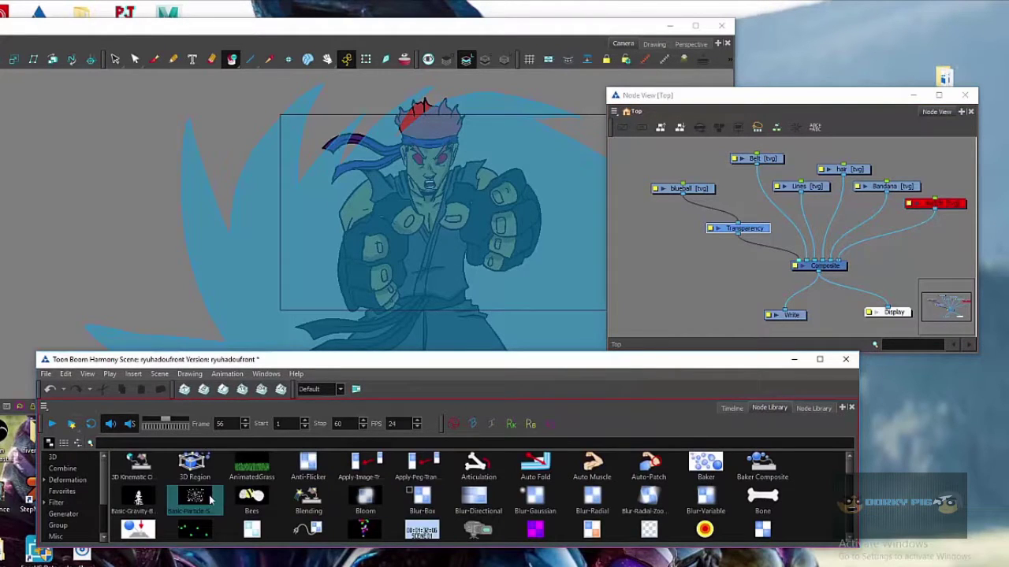
click(79, 481)
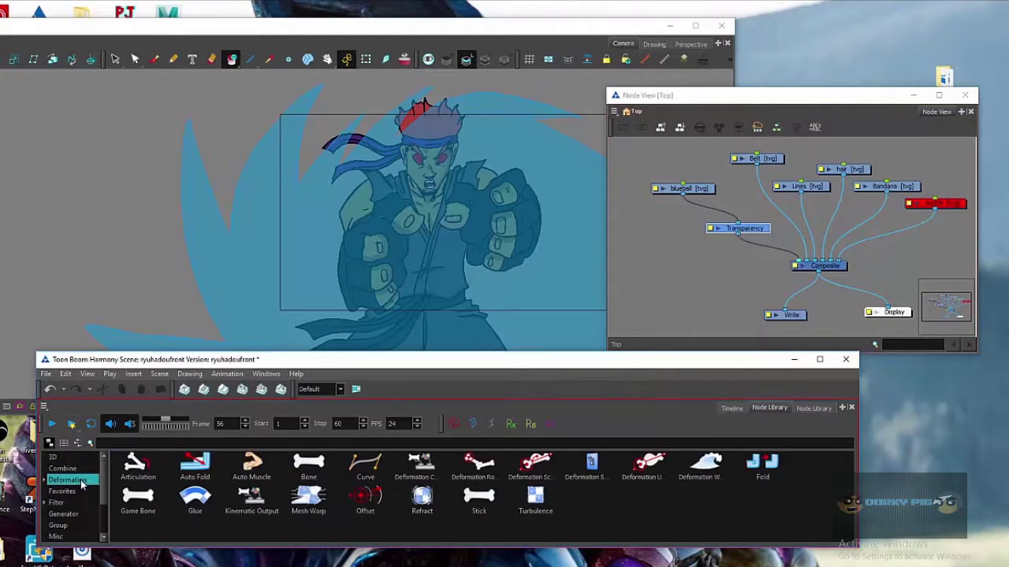
click(77, 493)
click(593, 467)
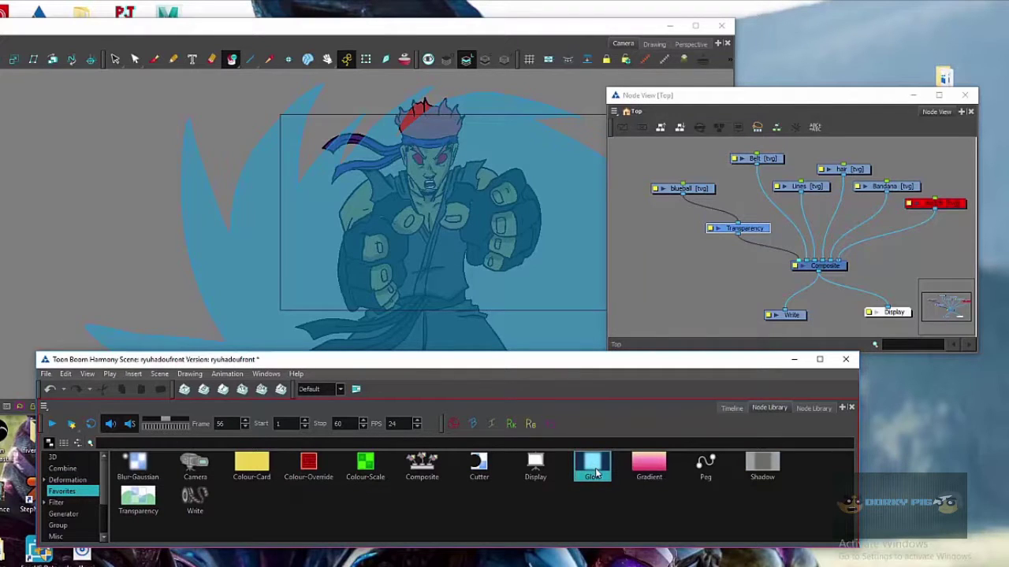
drag(597, 474, 686, 195)
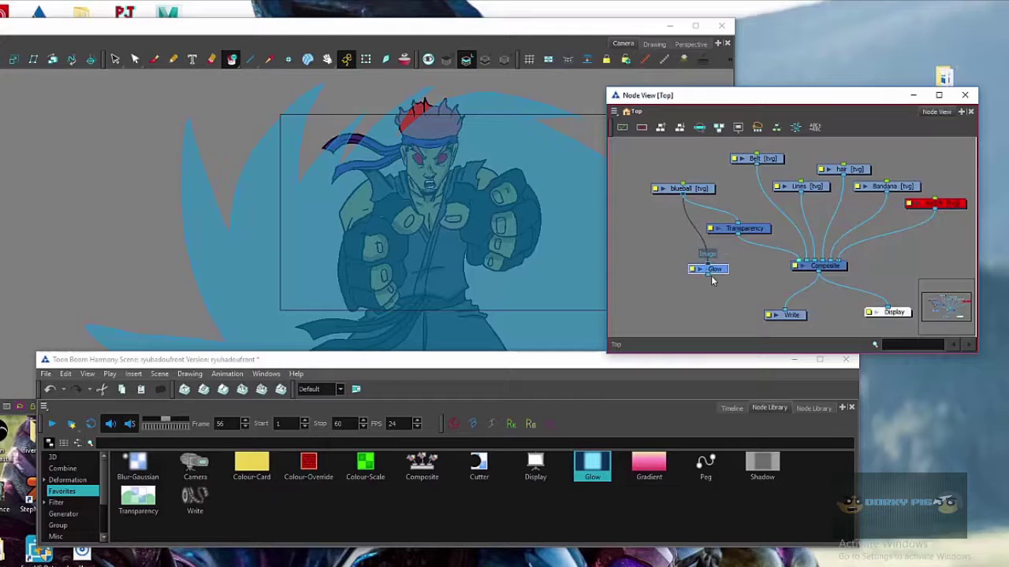
drag(709, 274, 794, 262)
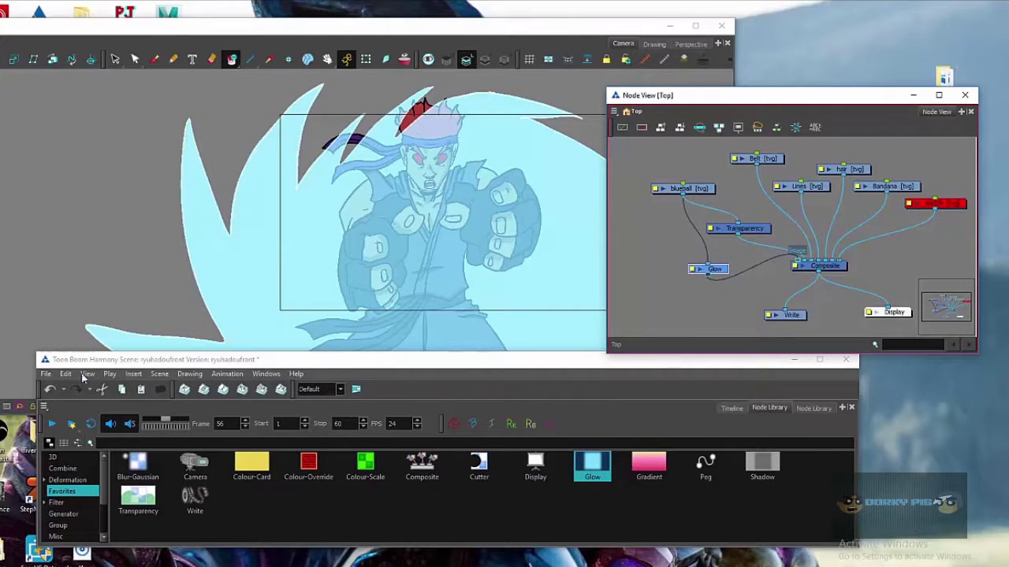
click(289, 31)
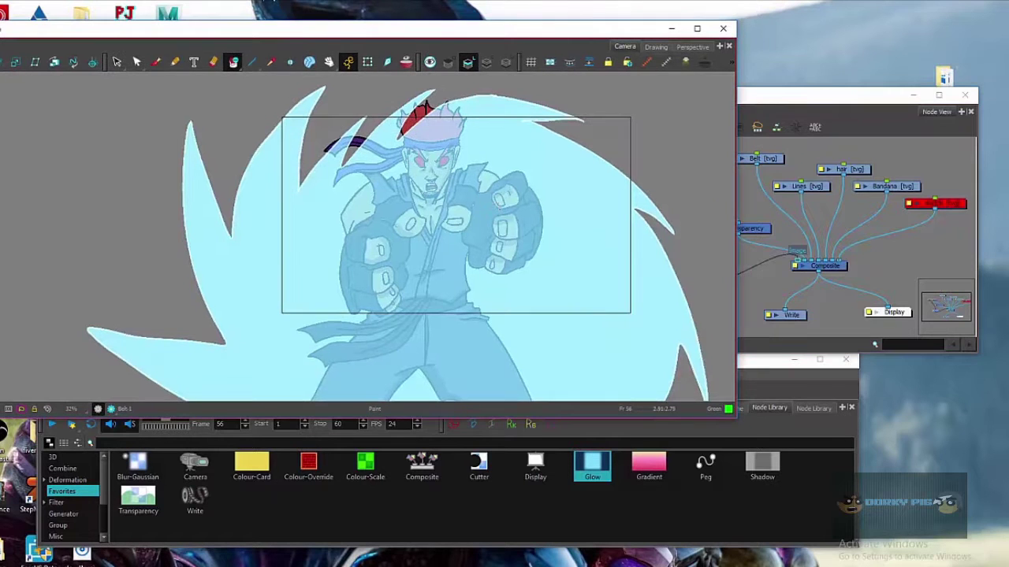
click(110, 409)
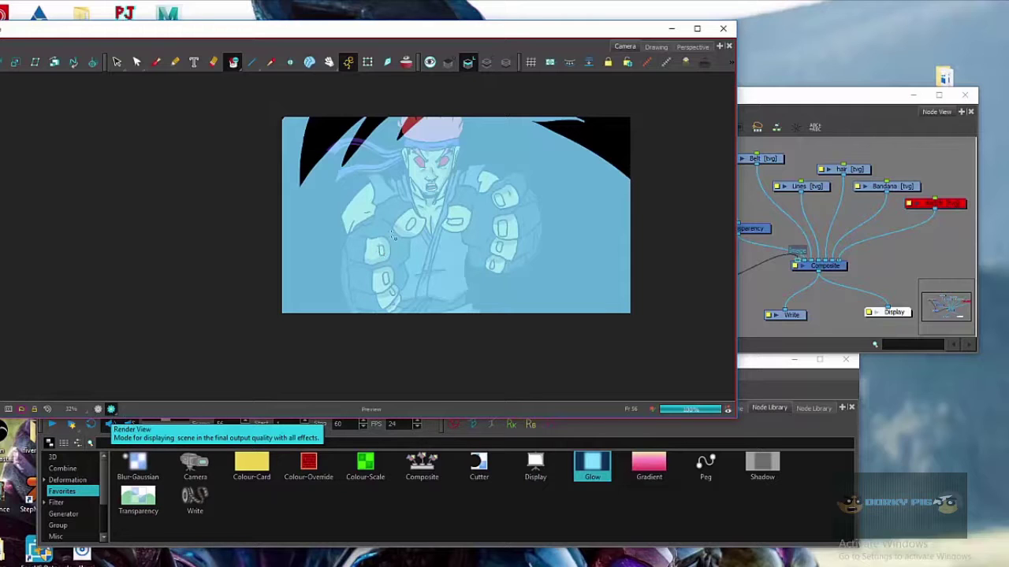
click(98, 409)
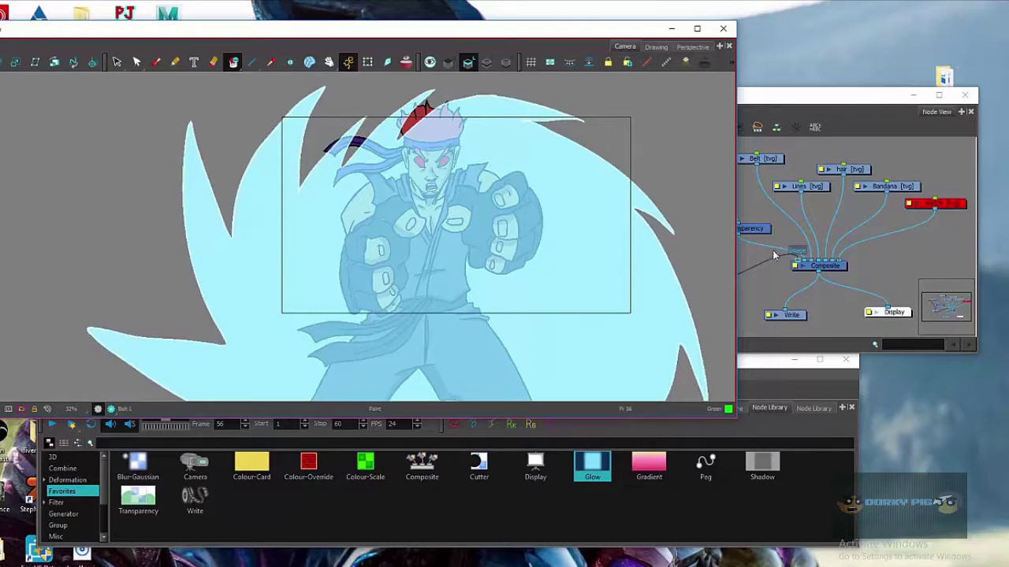
click(807, 114)
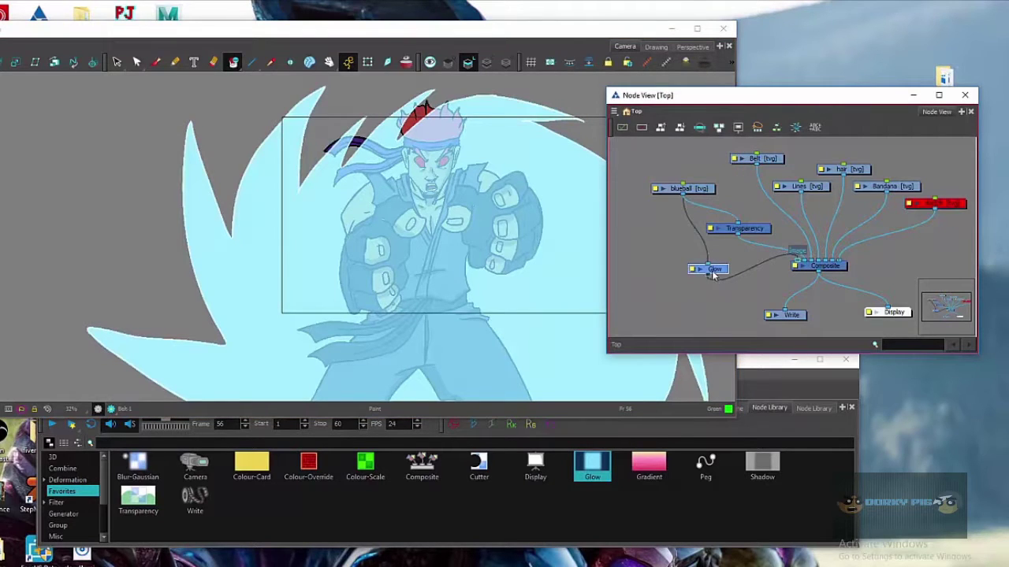
Wire blueball into the Glow node and Glow's output into the Composite
mouse_move(714, 271)
mouse_down()
mouse_move(685, 232)
mouse_move(718, 255)
mouse_up()
click(708, 189)
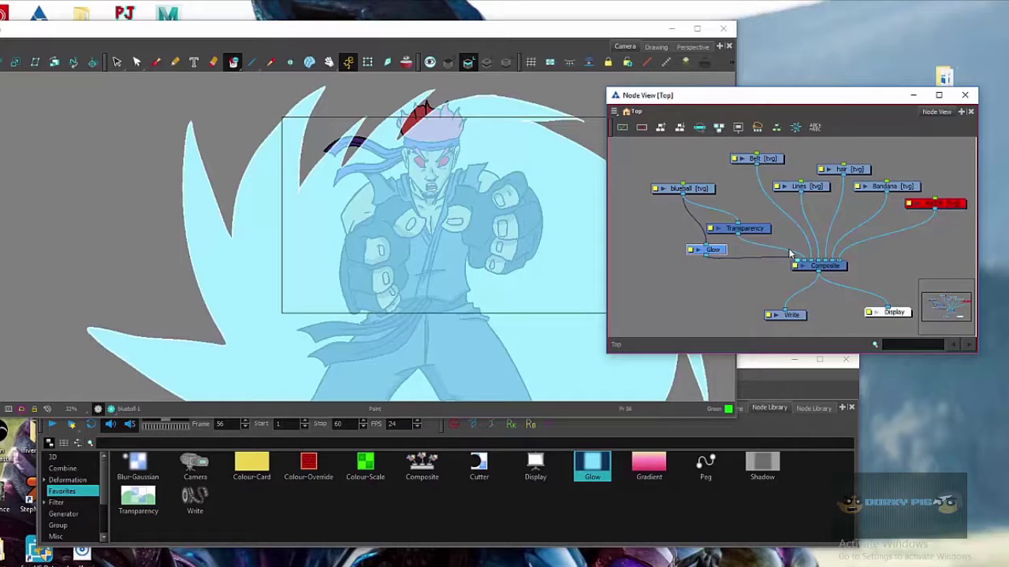
drag(798, 266, 801, 264)
Arrange the Glow and Transparency nodes side by side below blueball
drag(723, 252, 694, 239)
drag(753, 229, 764, 217)
click(690, 241)
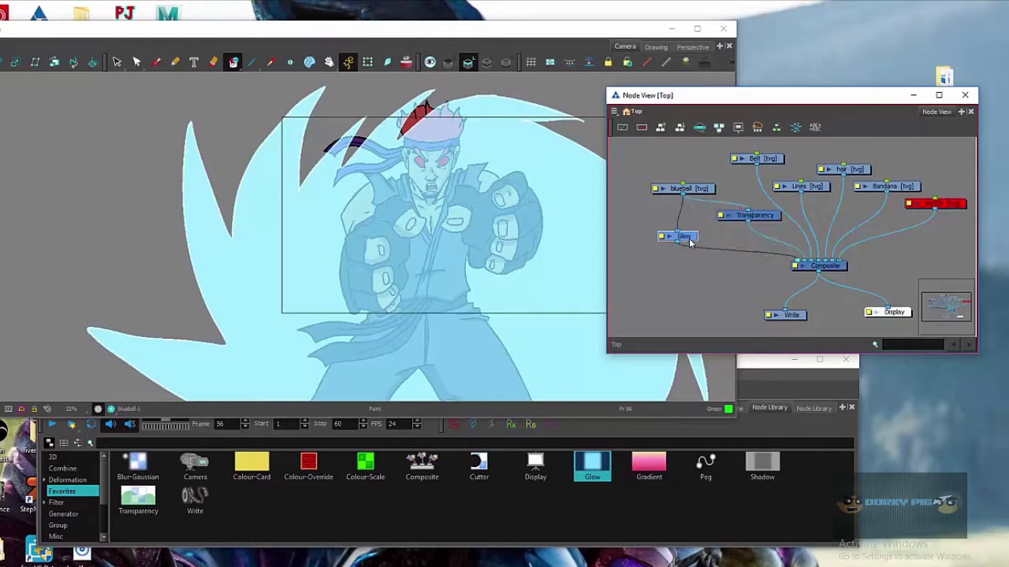
mouse_move(695, 247)
mouse_down()
mouse_move(708, 248)
mouse_move(694, 227)
mouse_move(687, 243)
mouse_up()
click(700, 192)
drag(760, 218, 797, 261)
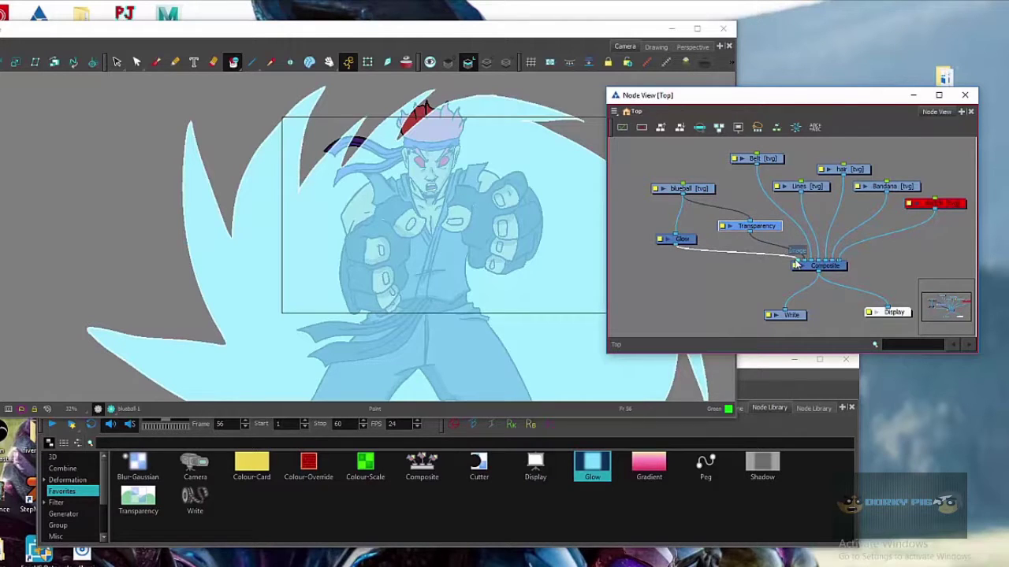
drag(687, 240, 691, 234)
drag(763, 230, 774, 227)
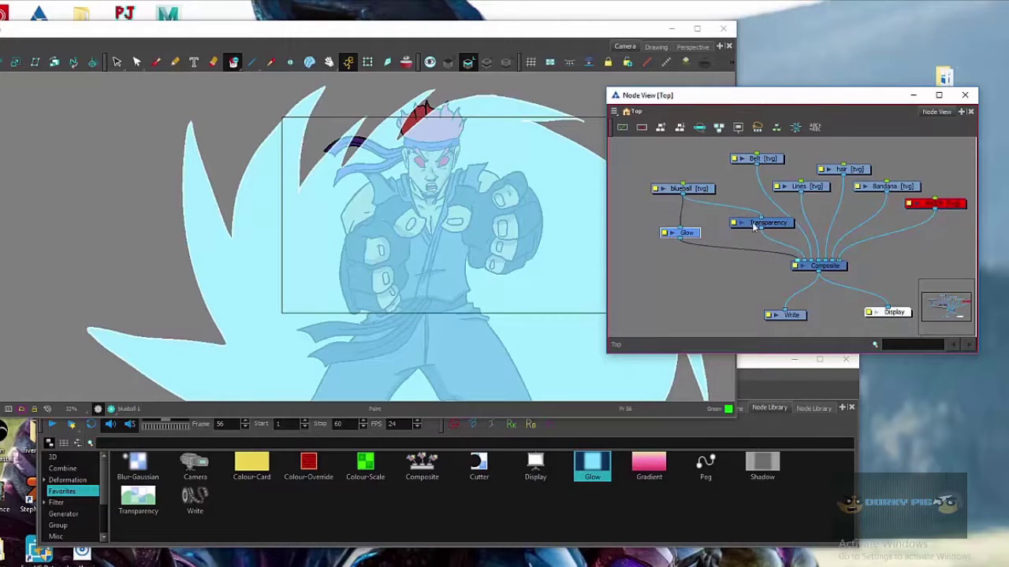
Add a second Transparency node, Transparency_1, from the Favorites library into the Node View
click(56, 480)
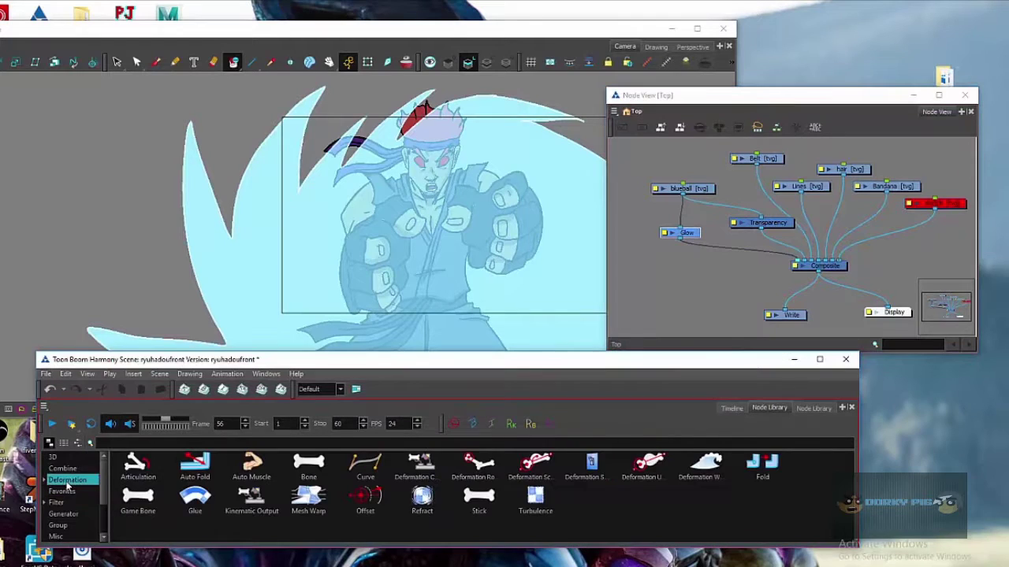
click(63, 469)
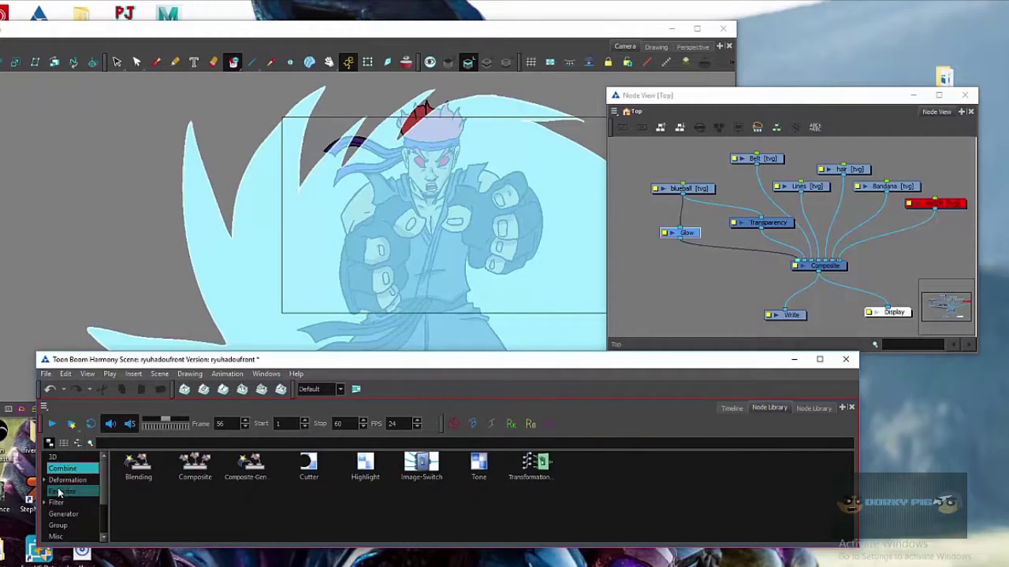
click(60, 492)
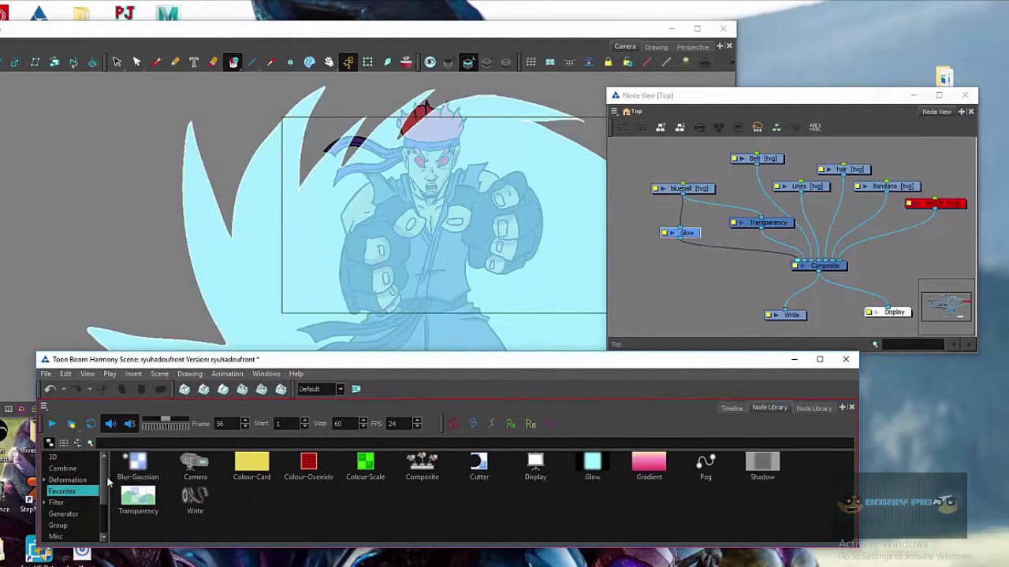
drag(138, 499, 718, 292)
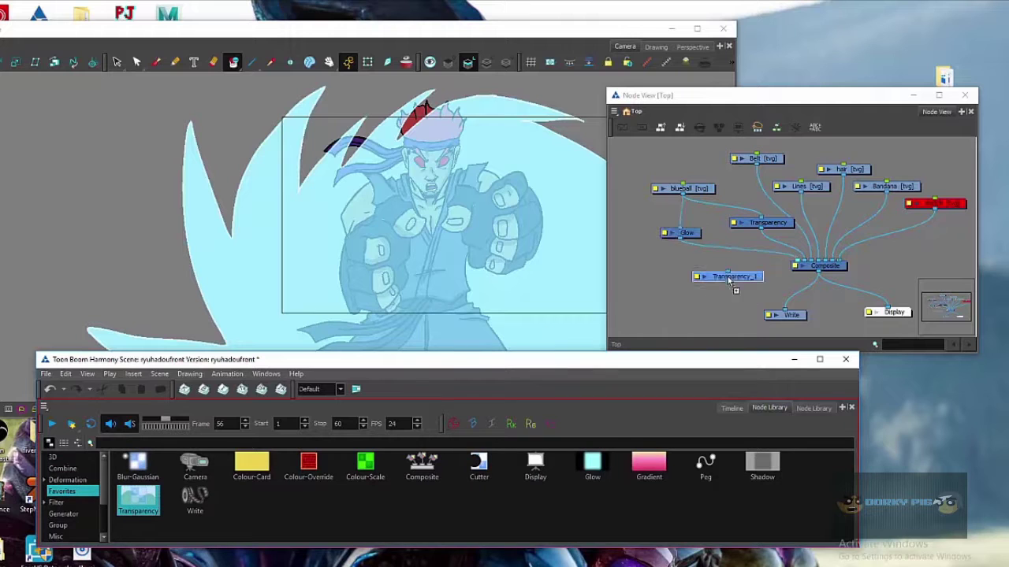
double_click(796, 266)
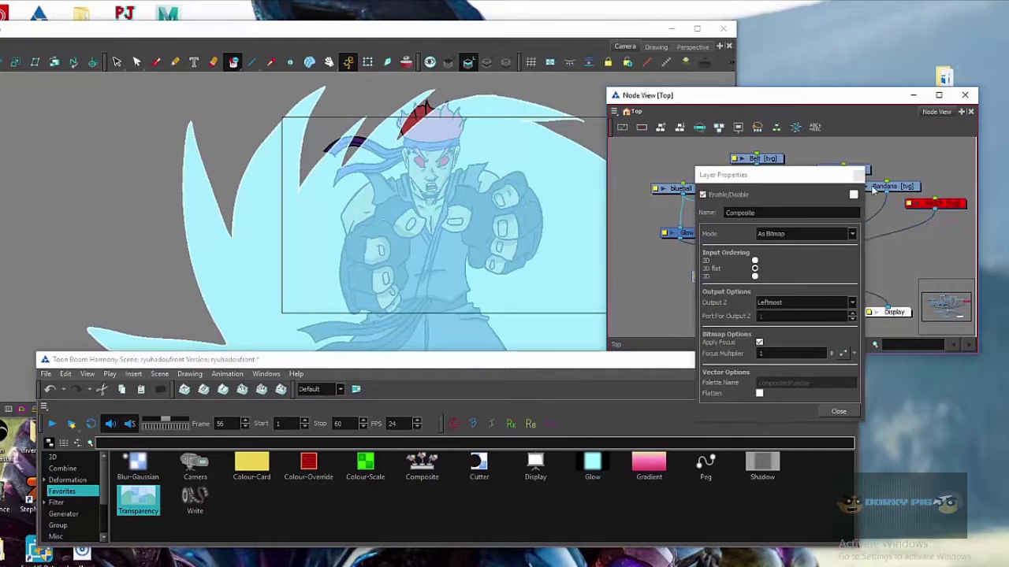
click(858, 174)
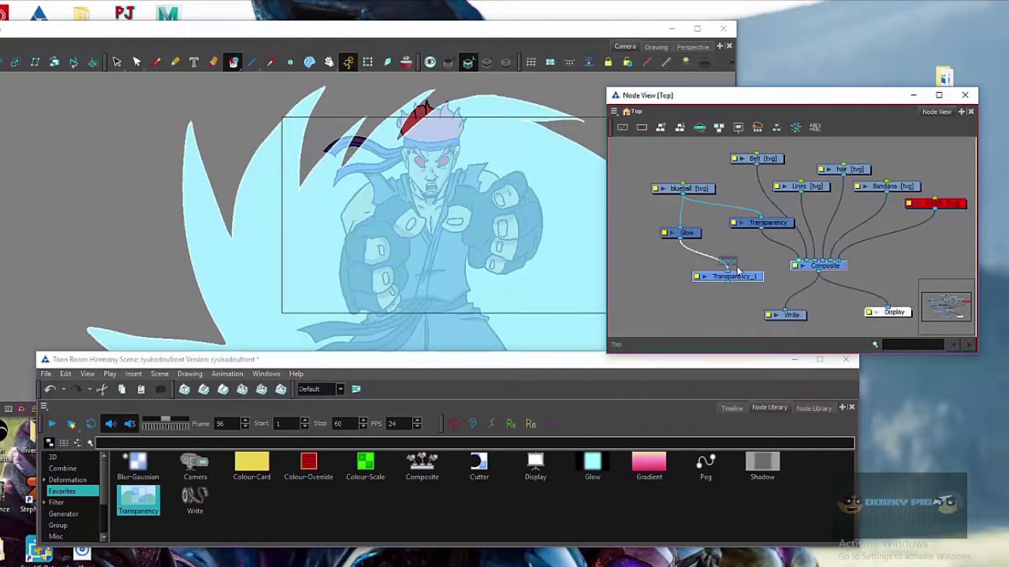
Wire Glow through Transparency_1 into the Composite, moving the Composite lower
mouse_move(696, 236)
mouse_down()
mouse_move(733, 276)
mouse_move(737, 254)
mouse_up()
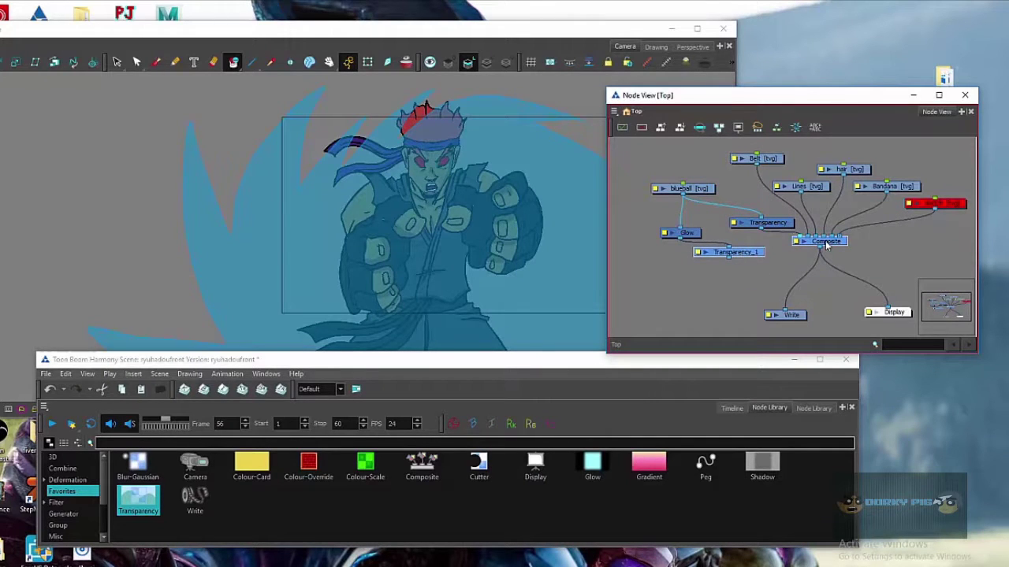
drag(826, 246, 840, 293)
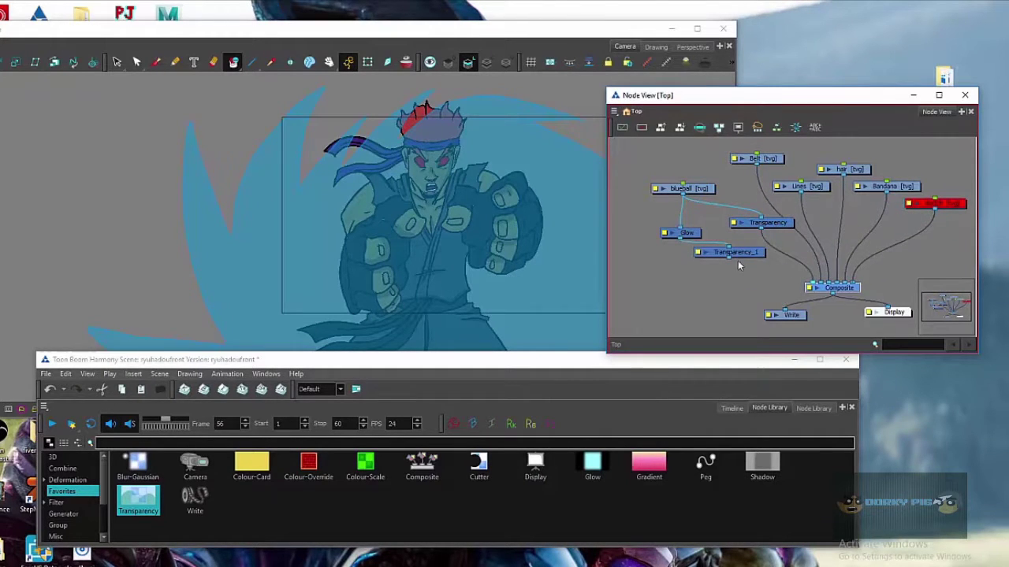
drag(730, 256, 803, 281)
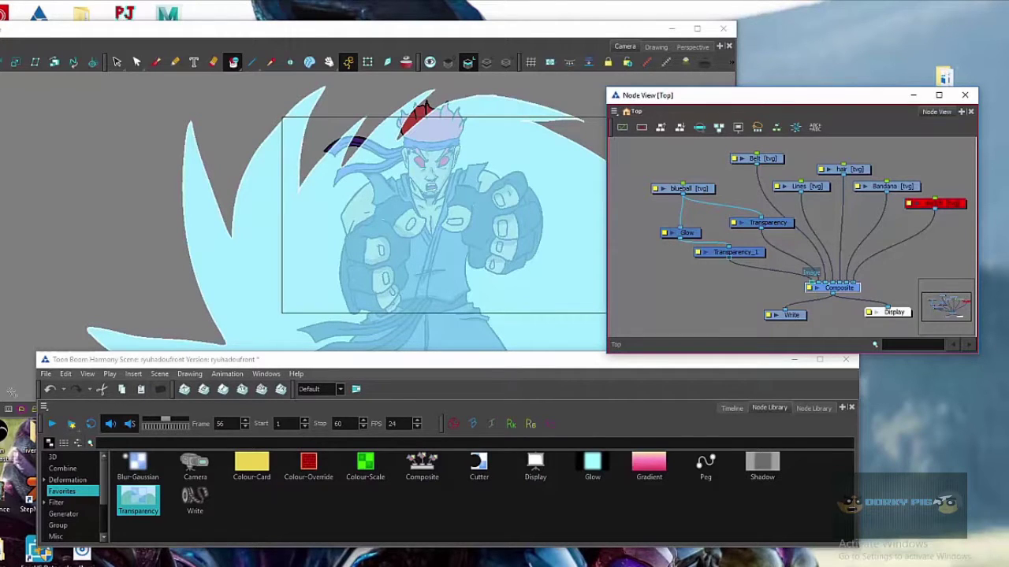
Preview the rendered glowing fireball in the Camera view, then bring the Node View back forward
click(279, 39)
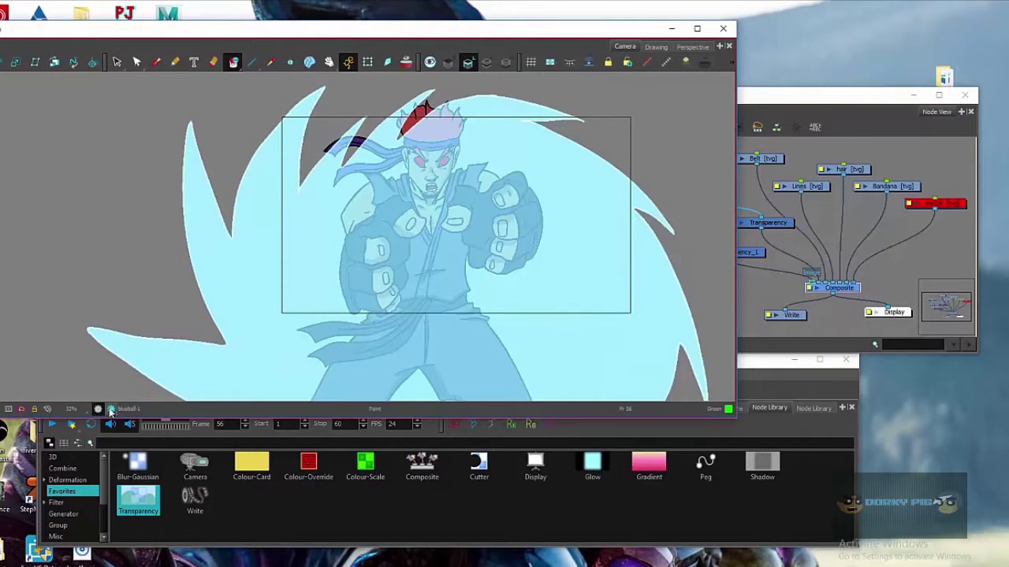
click(111, 409)
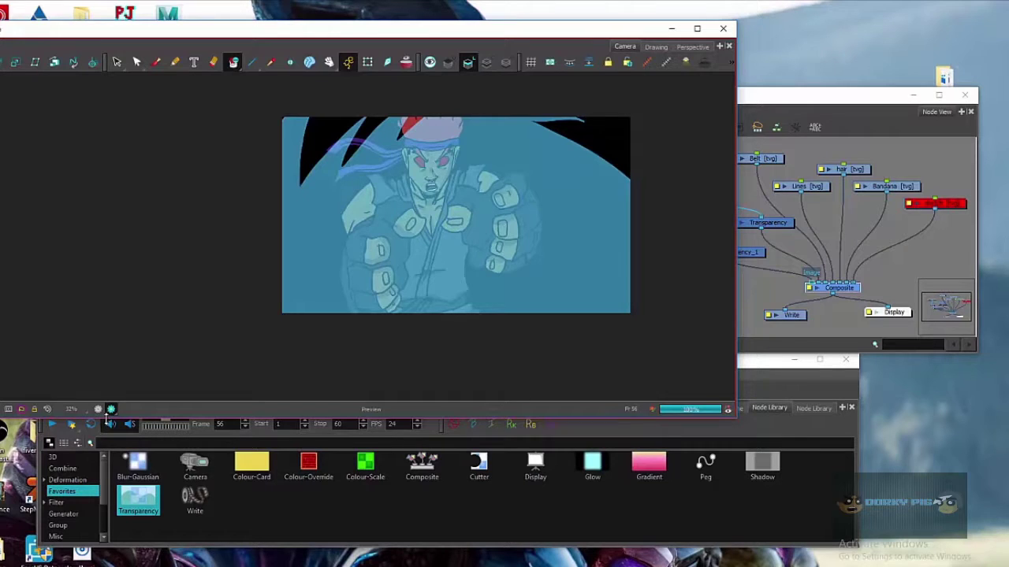
click(108, 409)
click(53, 426)
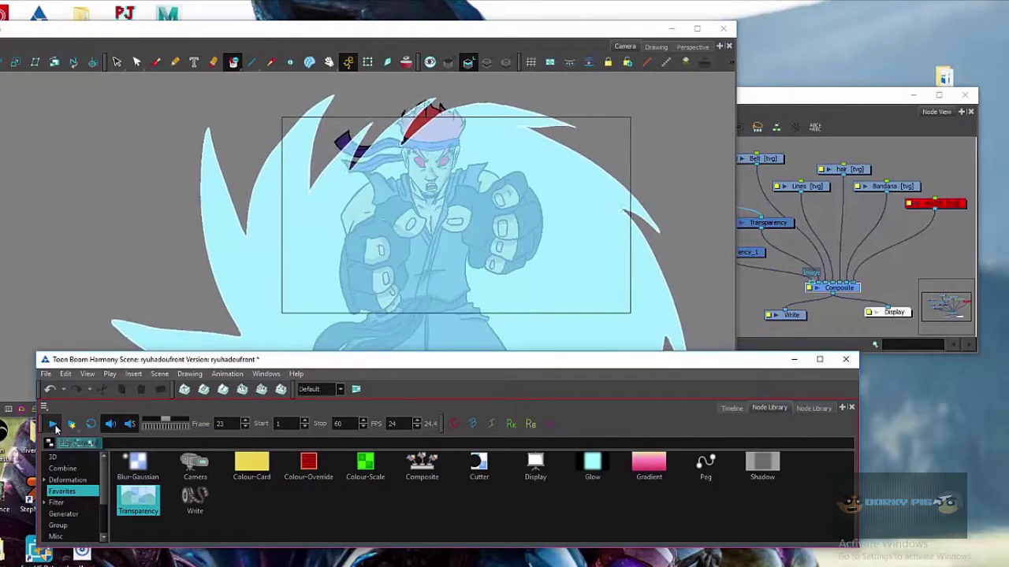
click(873, 100)
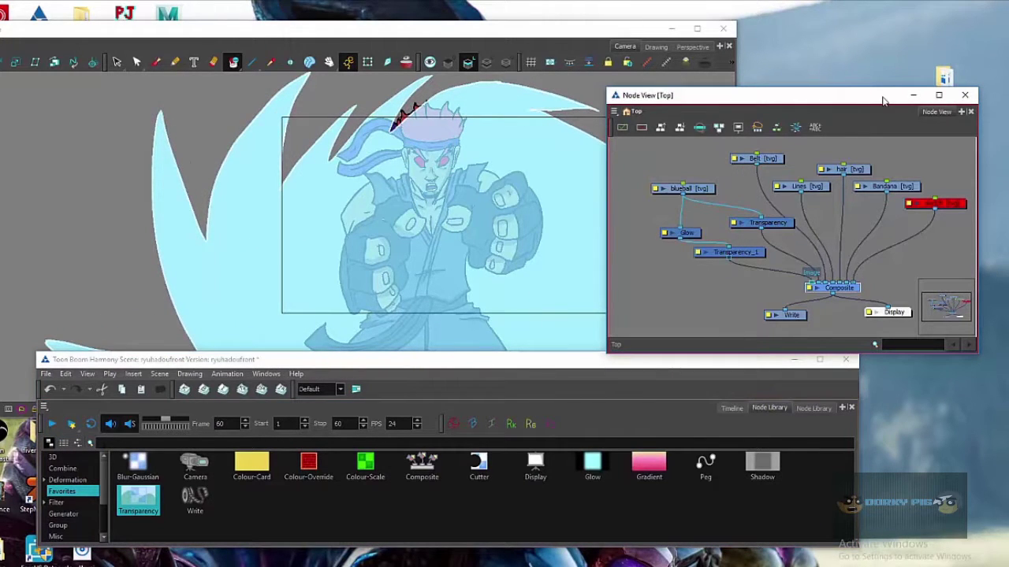